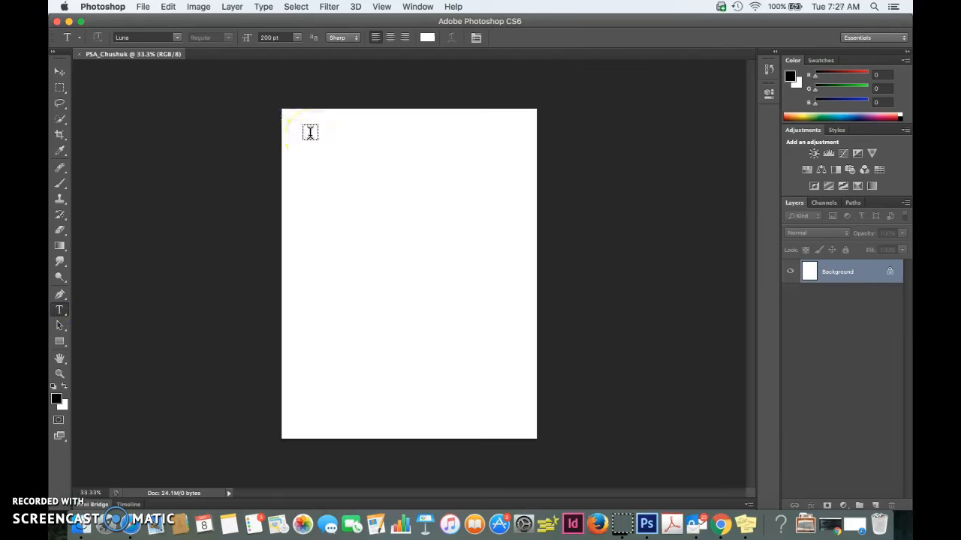
- Draw a text box across the upper part of the blank page and set the text color to bright red, ea1313
left_click_drag(306, 132, 483, 233)
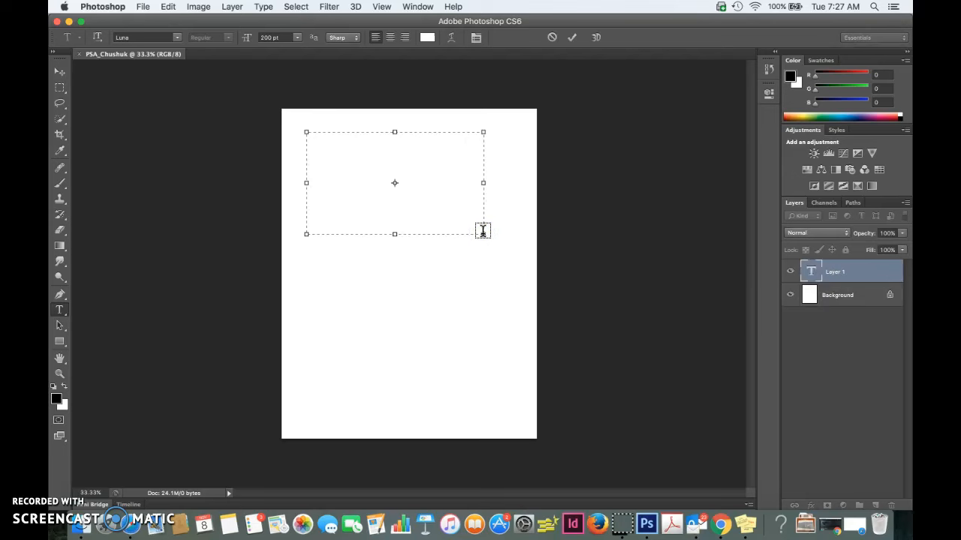
left_click(391, 156)
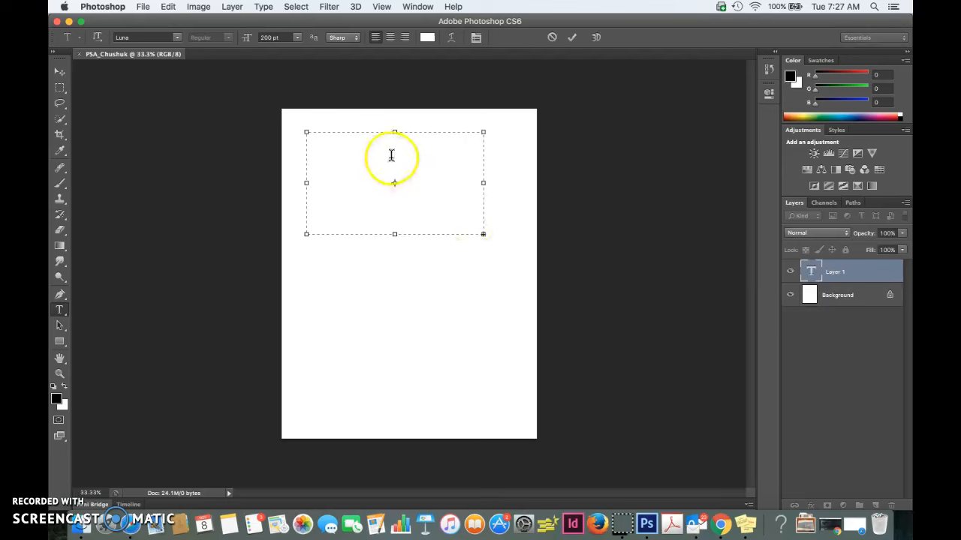
left_click(430, 36)
left_click(455, 181)
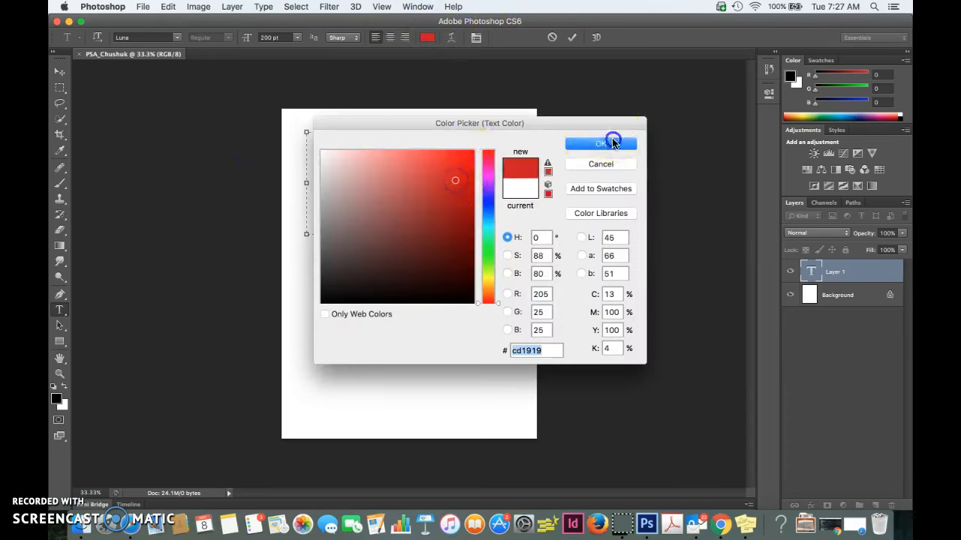
left_click(613, 142)
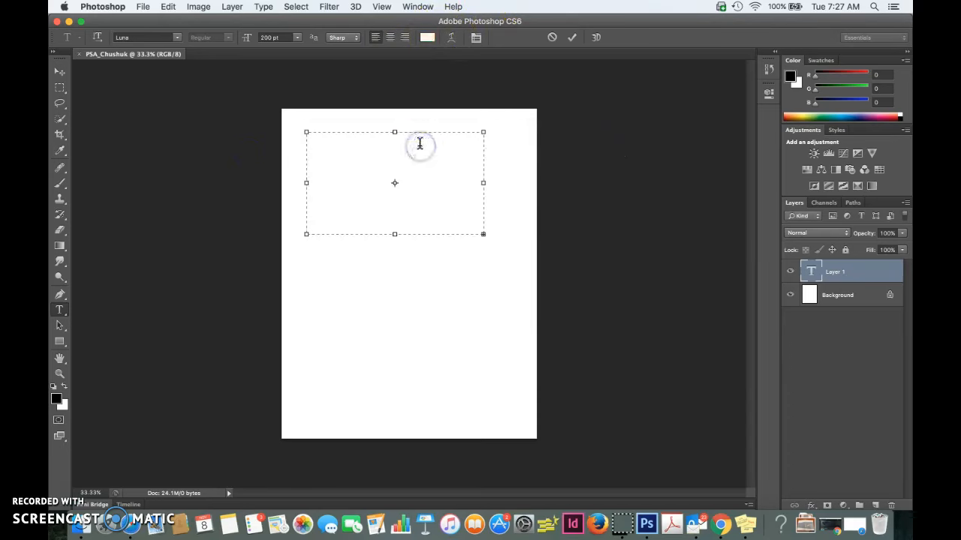
left_click(427, 37)
left_click(460, 163)
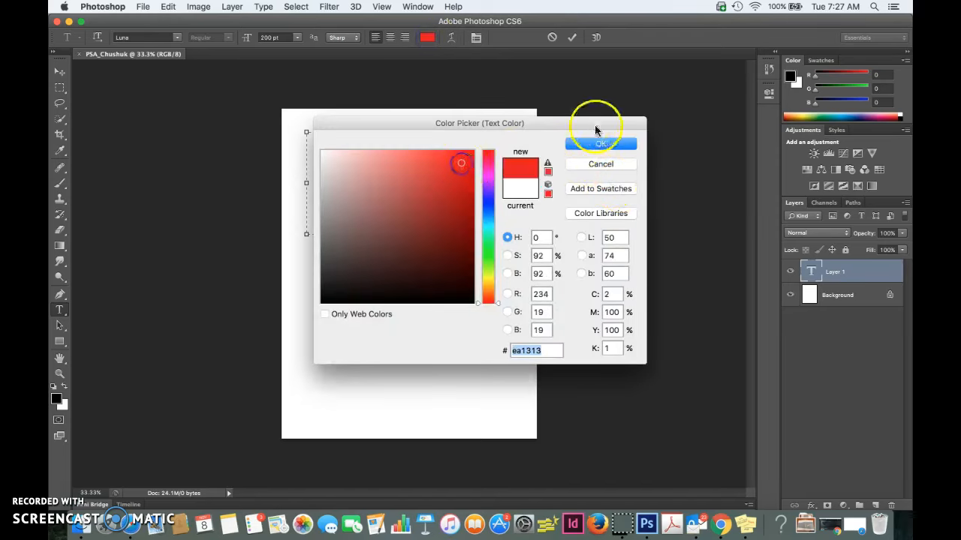
left_click(593, 142)
- Enter the name in the text box and commit it, and add a second text box with text in the middle of the page
left_click(422, 150)
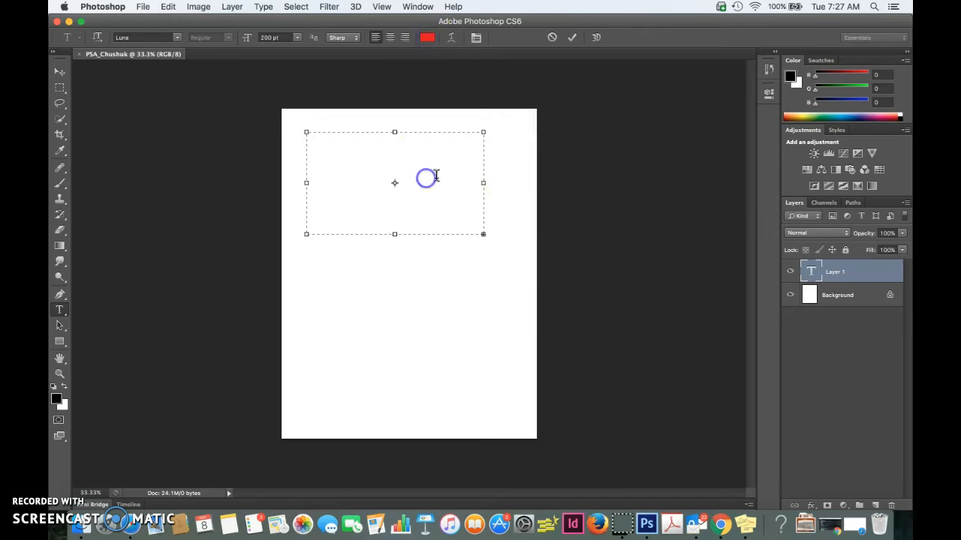
left_click(570, 38)
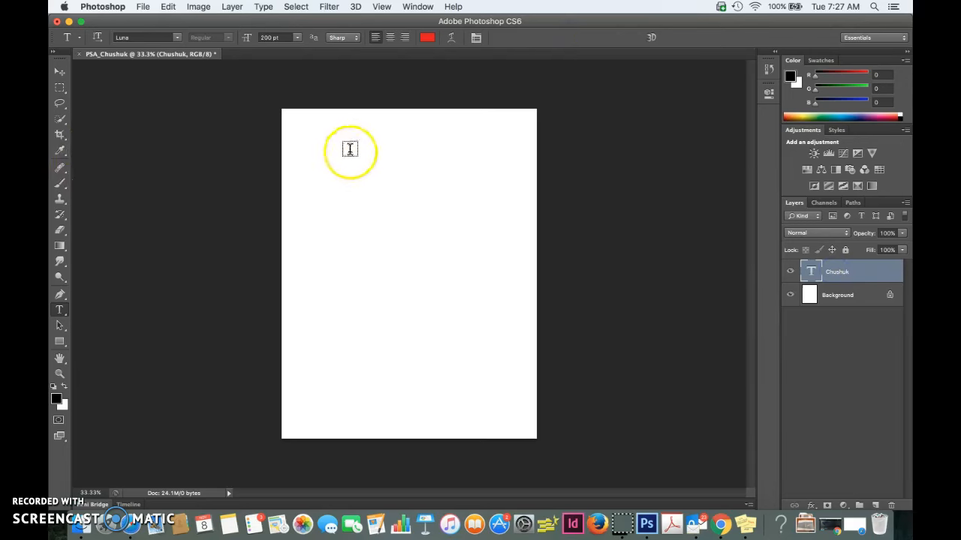
left_click(863, 265)
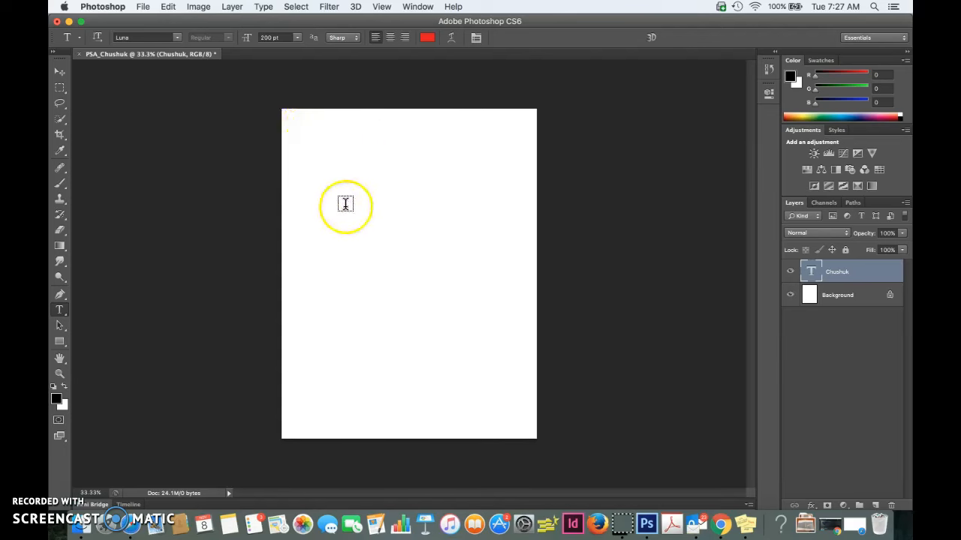
left_click_drag(332, 224, 489, 328)
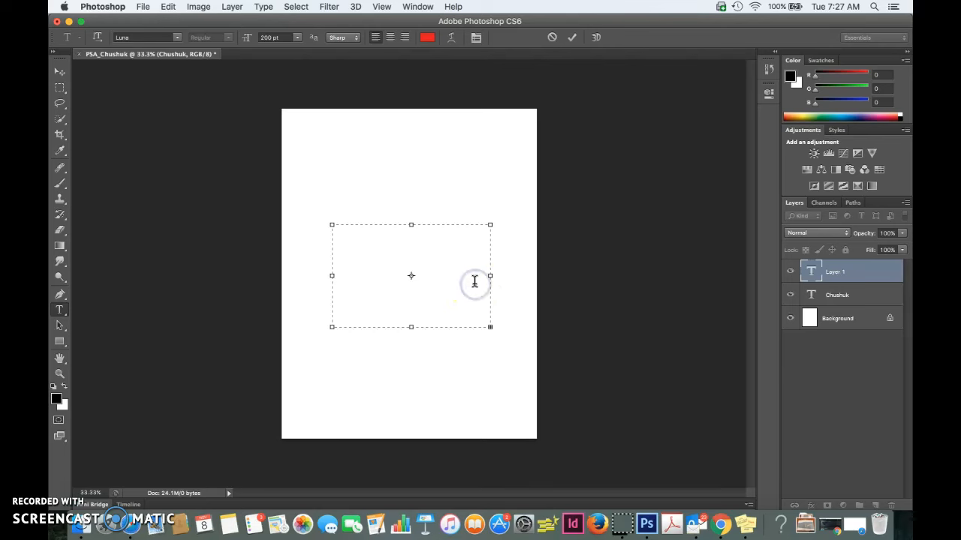
left_click(572, 37)
- Try to move the second text upward on the page with the Move tool
left_click(60, 71)
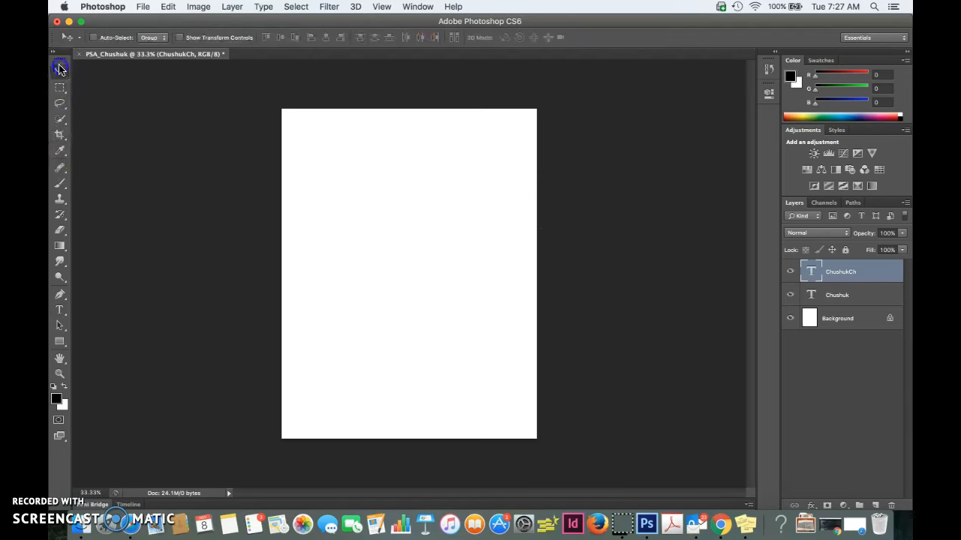
left_click_drag(364, 253, 360, 202)
left_click(846, 293)
left_click(840, 276)
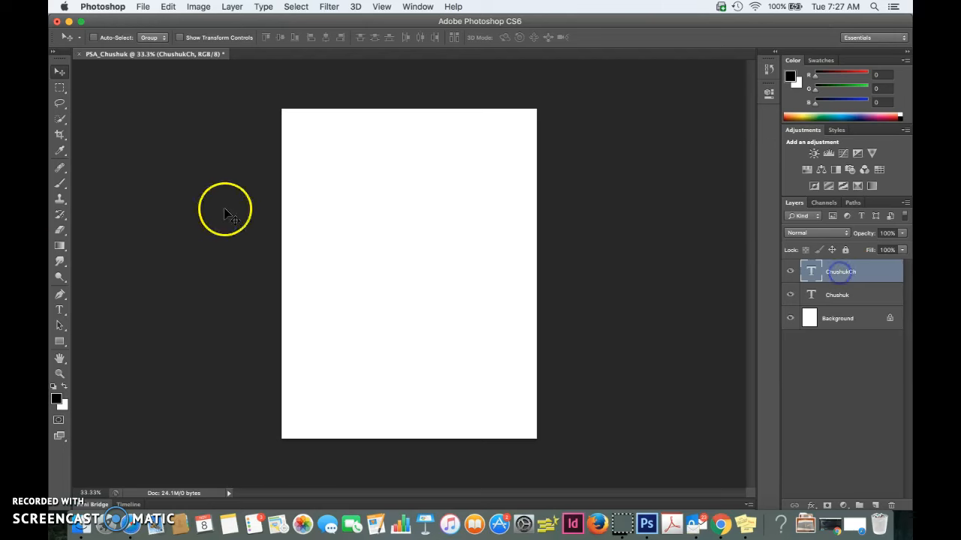
- Delete both text layers, leaving only the Background layer
left_click(59, 310)
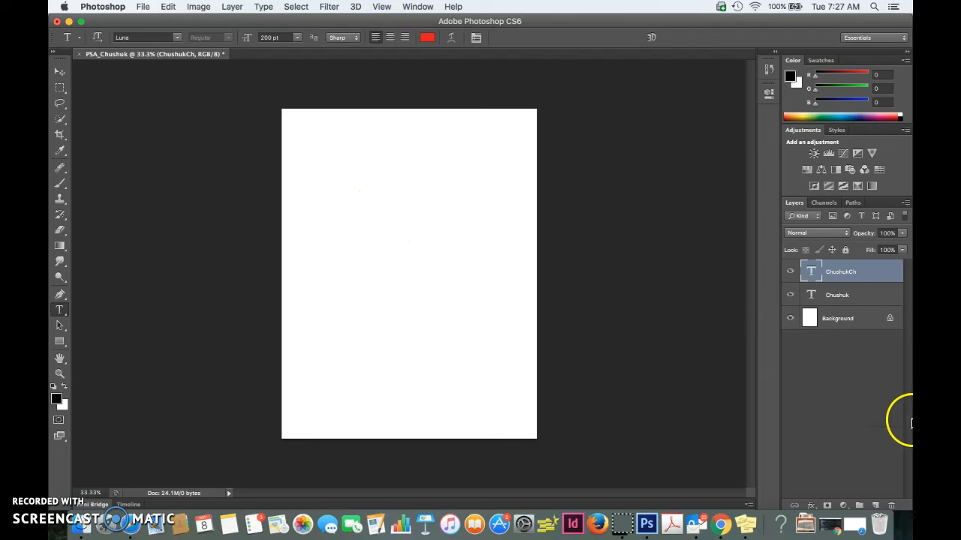
left_click(891, 507)
left_click(588, 187)
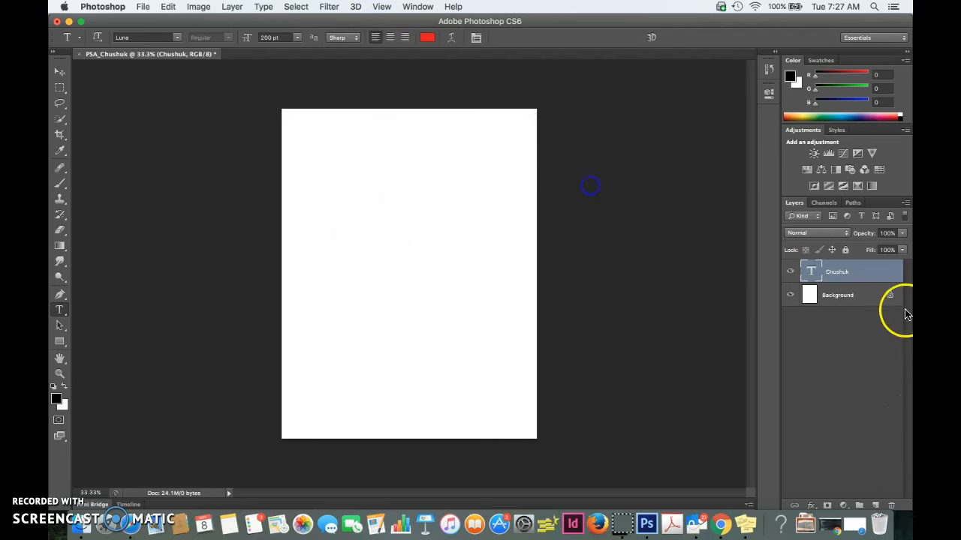
left_click(889, 506)
left_click(572, 189)
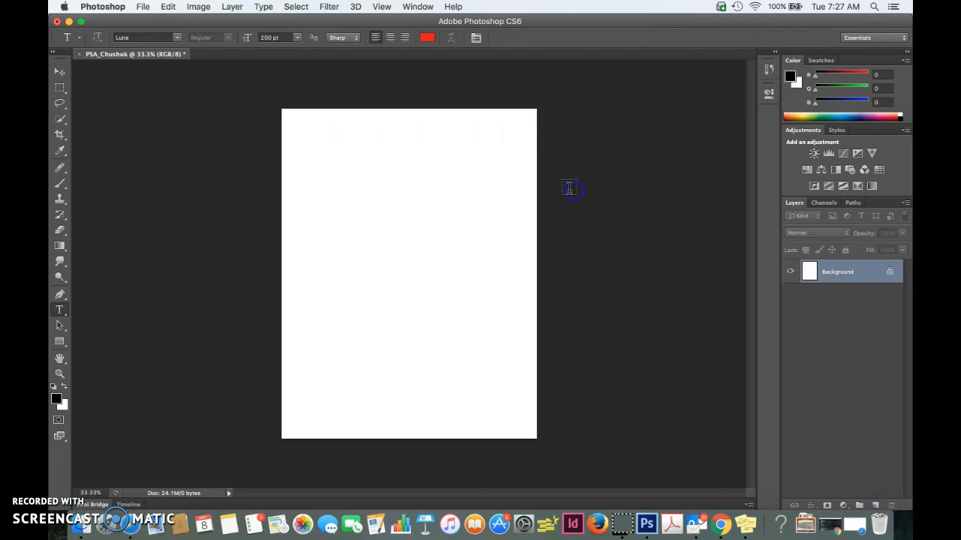
- Add the name as red 30 pt text in a box near the page's upper edge, and again as point text just below it
left_click_drag(311, 140, 477, 231)
left_click(297, 38)
left_click(281, 132)
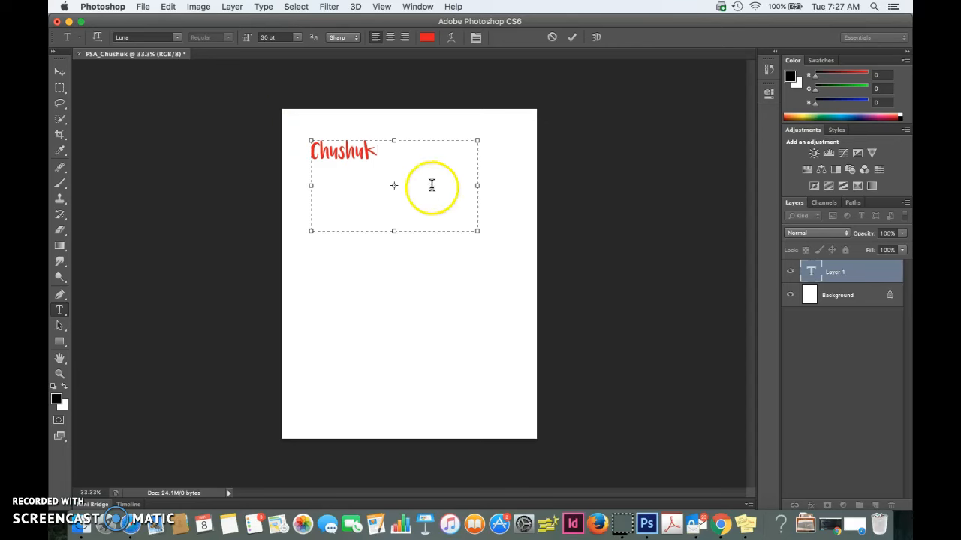
left_click(572, 39)
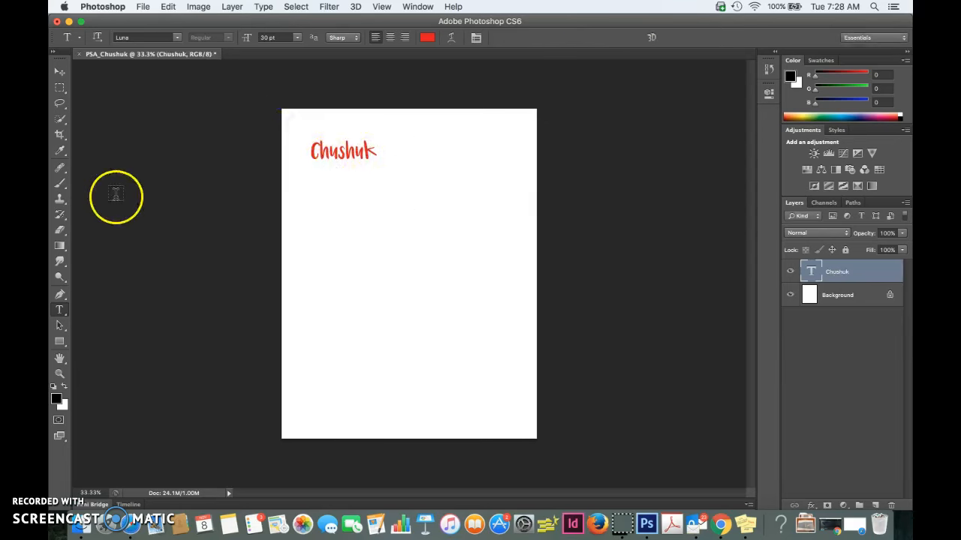
left_click(334, 208)
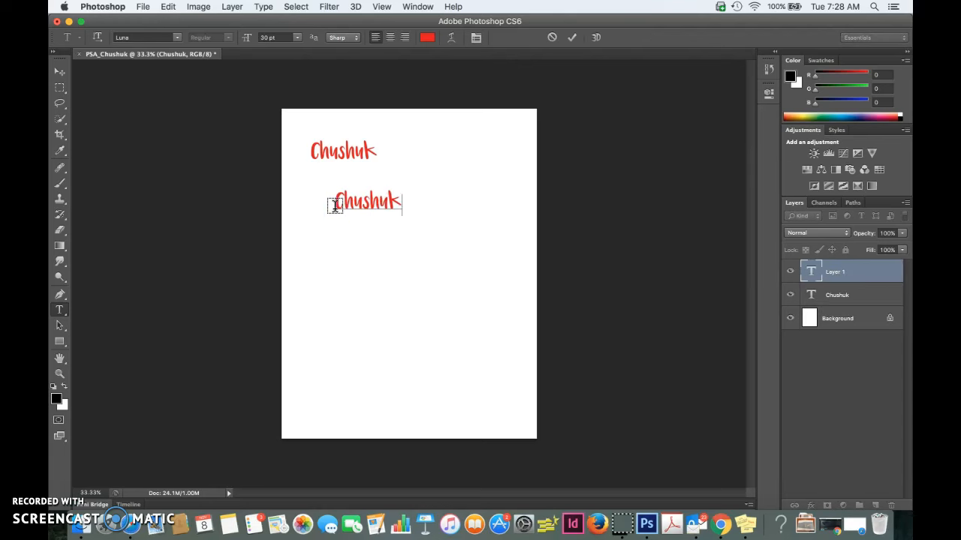
left_click(572, 37)
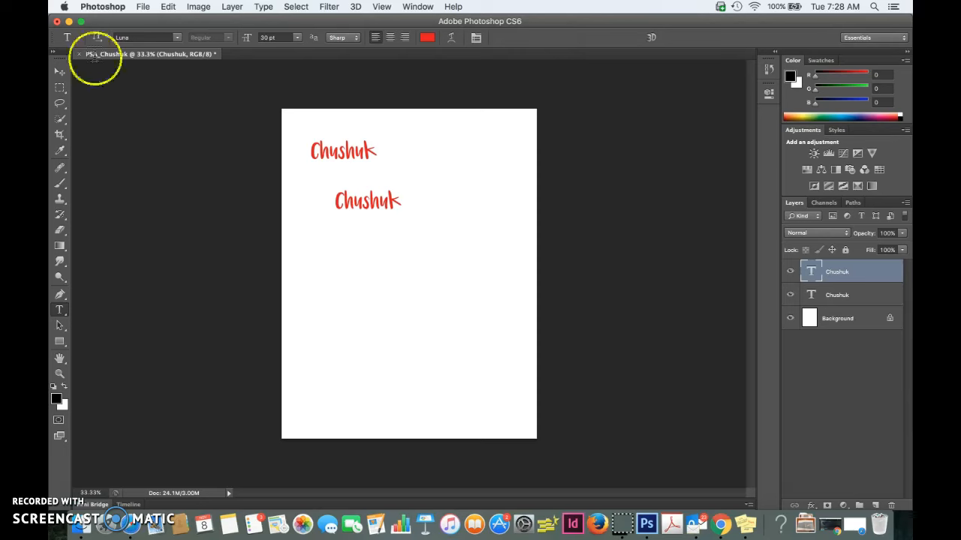
- Add a text box reading "Digital" below the two names, placing its layer directly above the lower name layer
left_click_drag(821, 274, 839, 294)
left_click(840, 294)
left_click(846, 267)
left_click(845, 295)
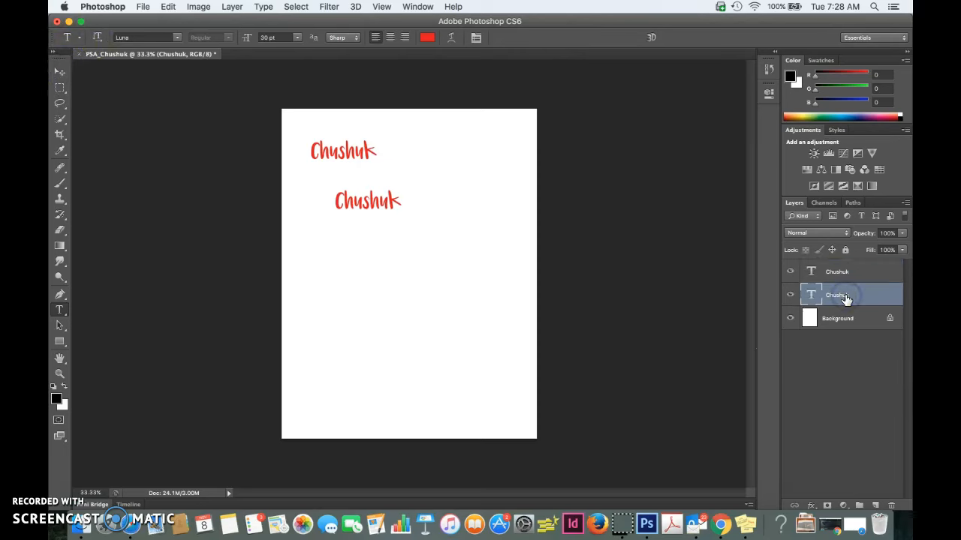
left_click_drag(325, 232, 427, 311)
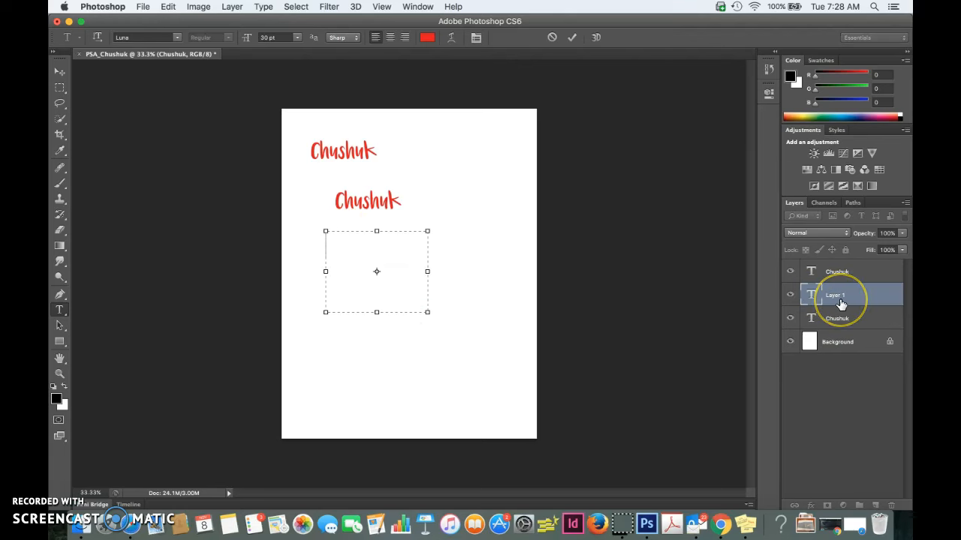
left_click(381, 262)
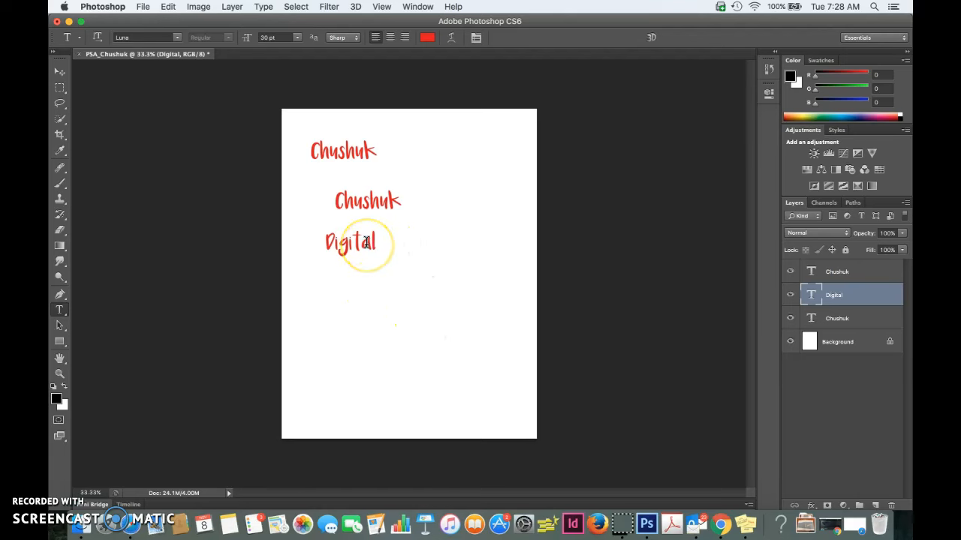
- Change the color of the word "Digital" to bright blue, 1261f1
left_click_drag(336, 240, 380, 243)
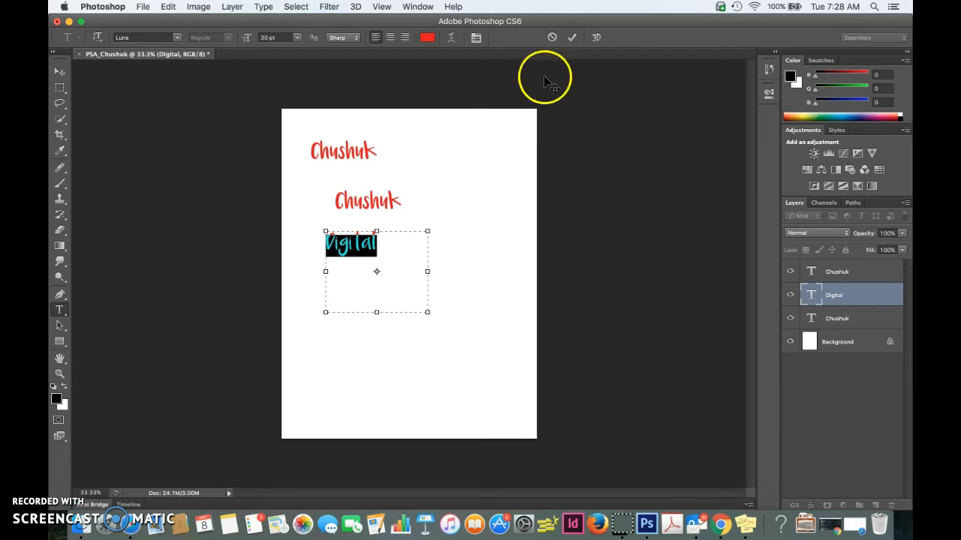
left_click(428, 38)
left_click(449, 240)
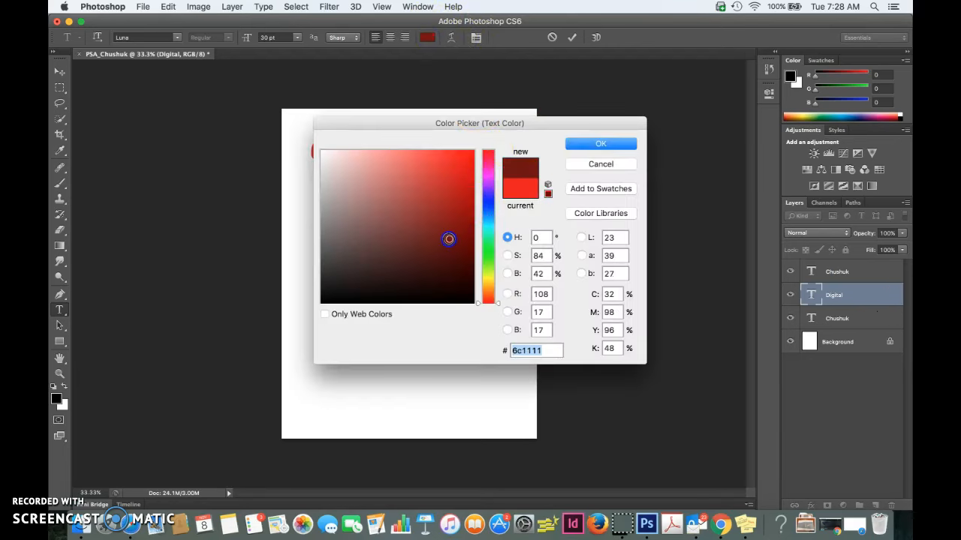
left_click(461, 156)
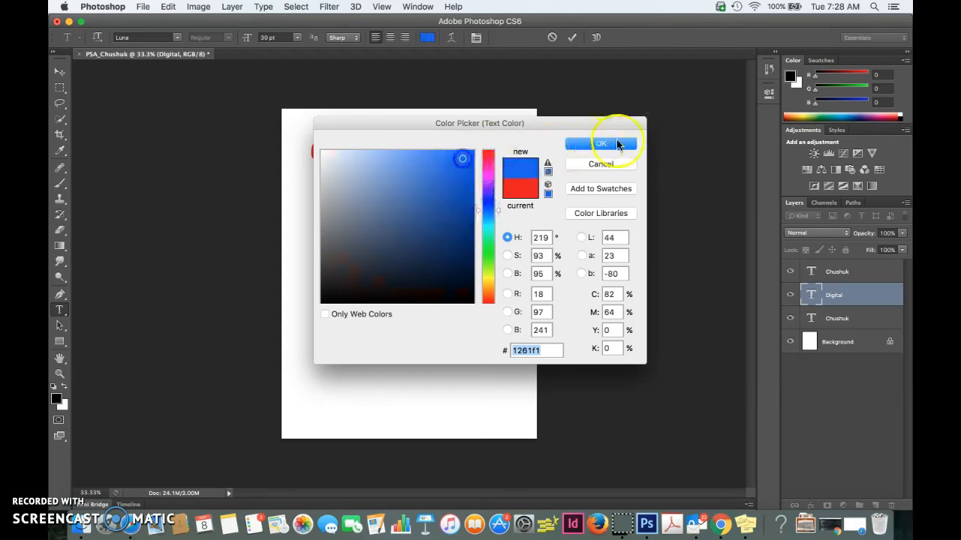
left_click(601, 144)
left_click(379, 246)
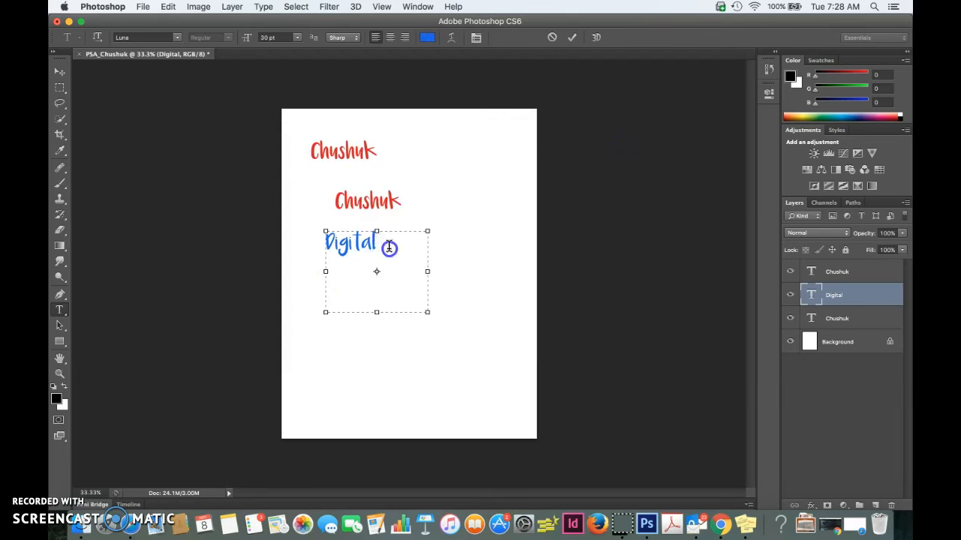
- Try the Arc Lower warp style on the word "Digital"
left_click_drag(389, 248, 285, 237)
left_click(451, 37)
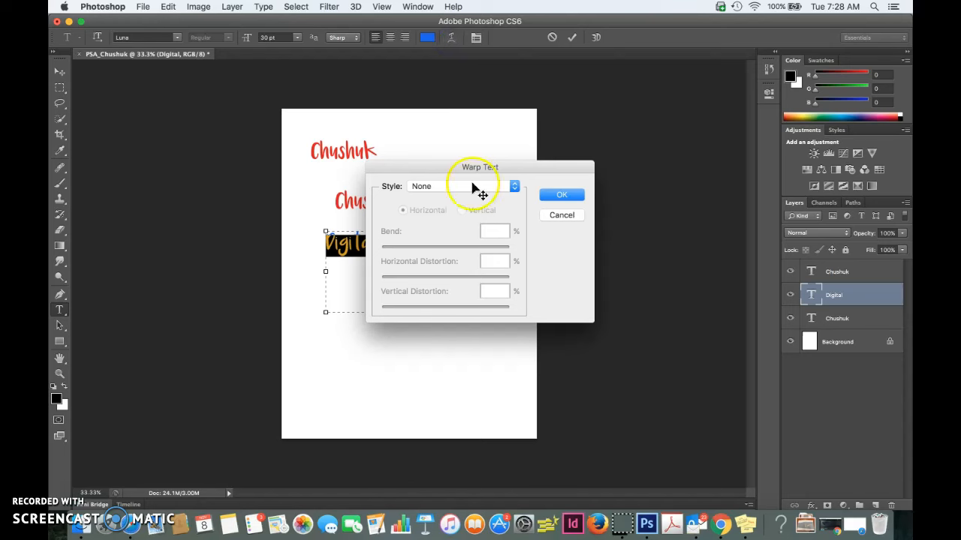
left_click(473, 188)
left_click(457, 215)
left_click(470, 189)
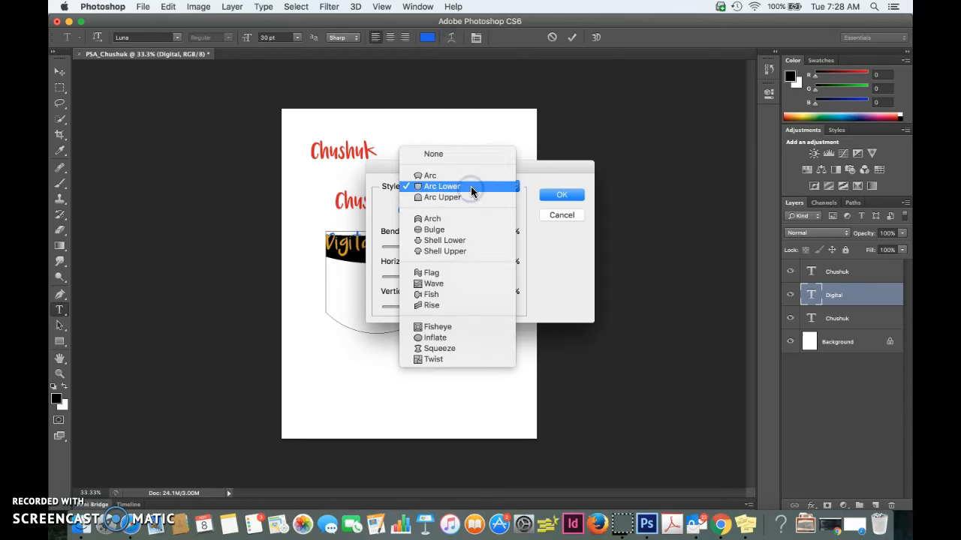
left_click(564, 215)
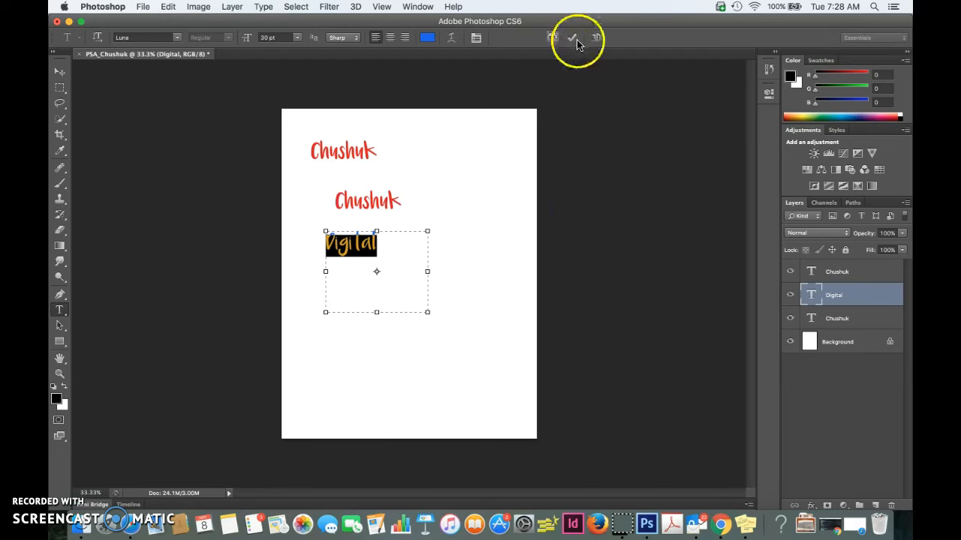
- Convert the "Digital" text to a 3D extrusion in the 3D workspace and orbit the camera to look down on it
left_click(596, 37)
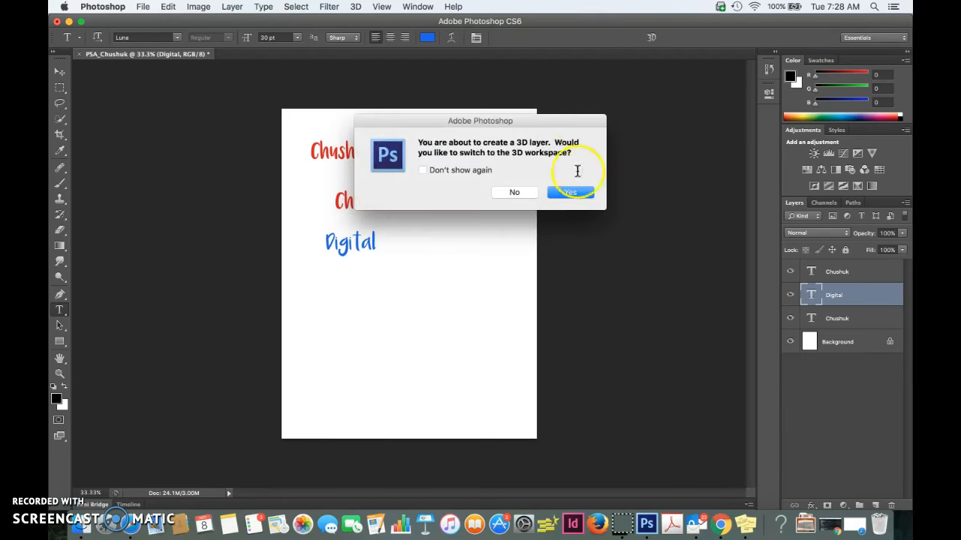
left_click(574, 193)
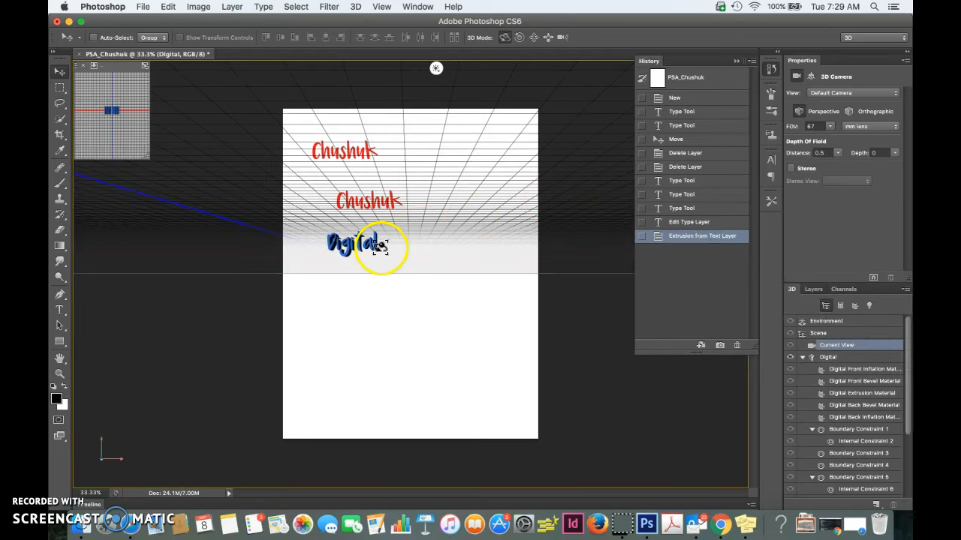
left_click_drag(376, 247, 392, 222)
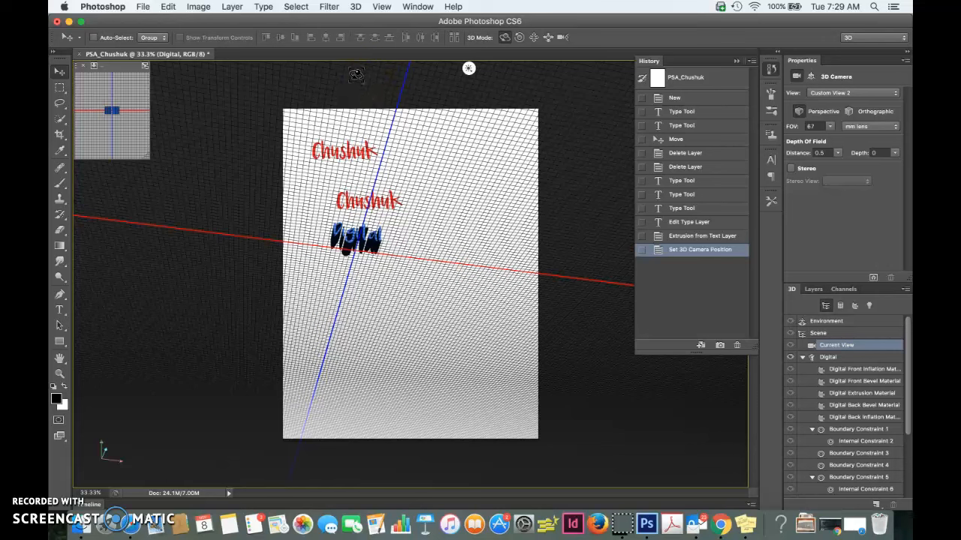
- Hide the 3D secondary view and the 3D ground plane
left_click(382, 6)
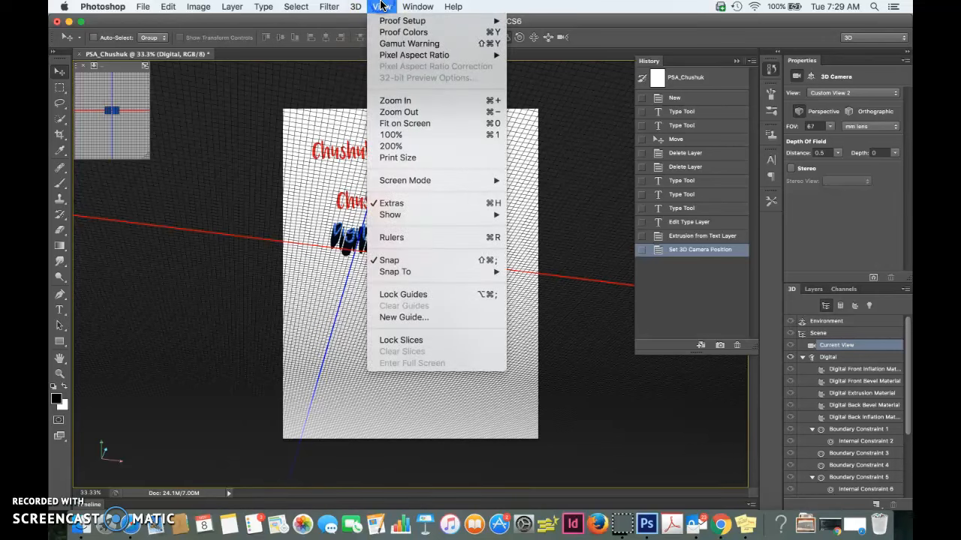
left_click(381, 5)
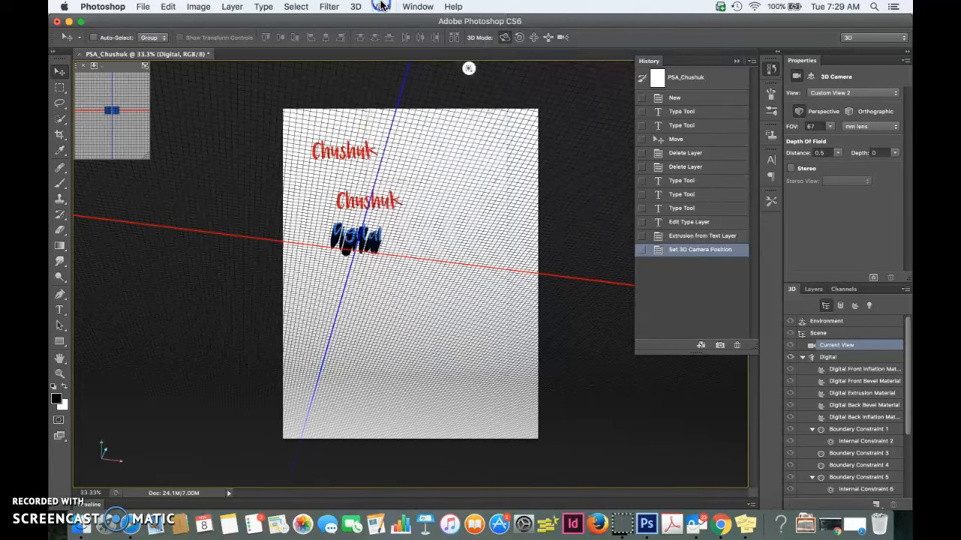
left_click(386, 8)
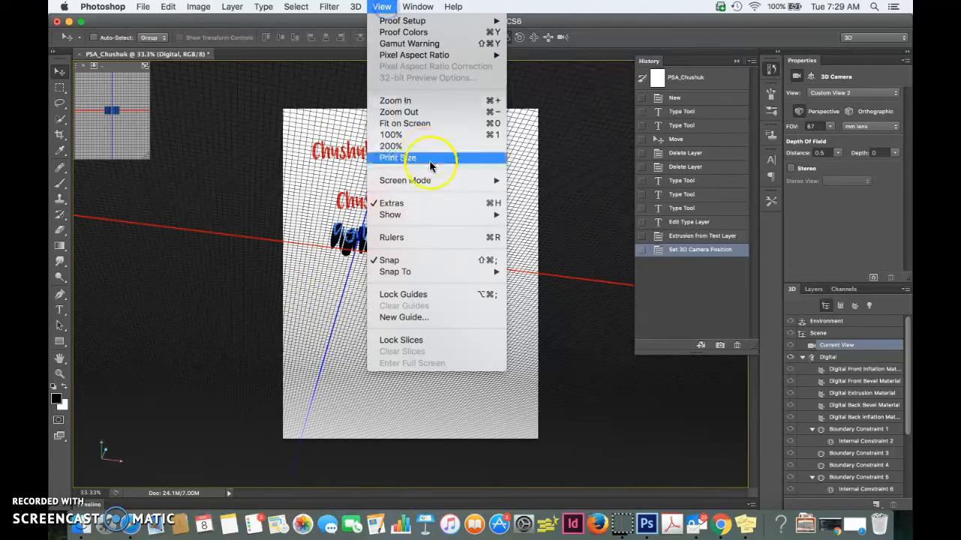
mouse_move(432, 215)
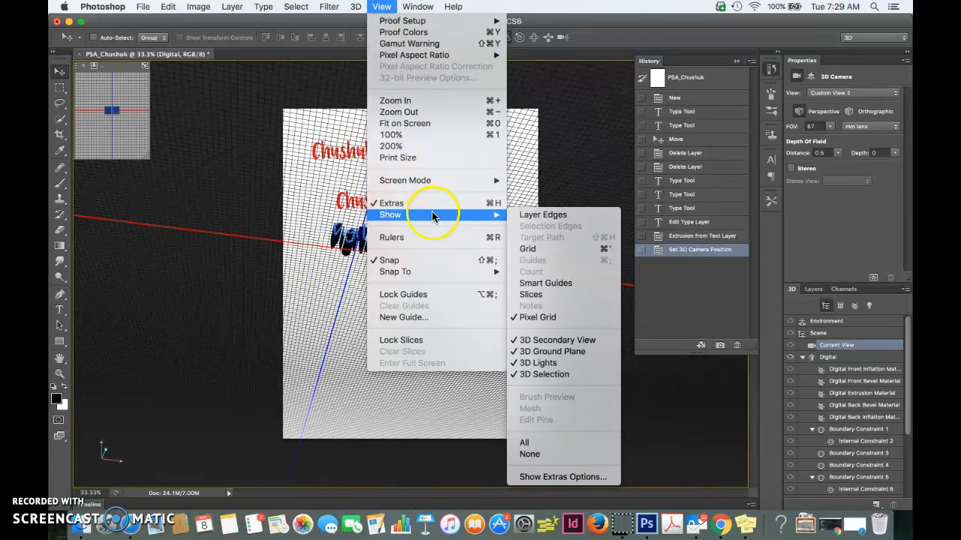
left_click(596, 340)
left_click(381, 6)
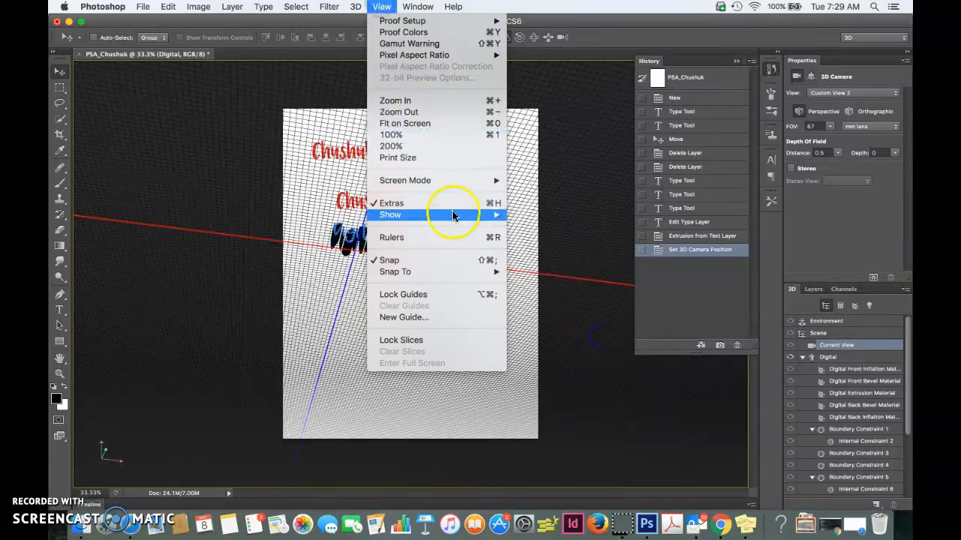
mouse_move(455, 215)
left_click(554, 351)
- Turn off the display of 3D lights and the 3D selection
left_click(382, 6)
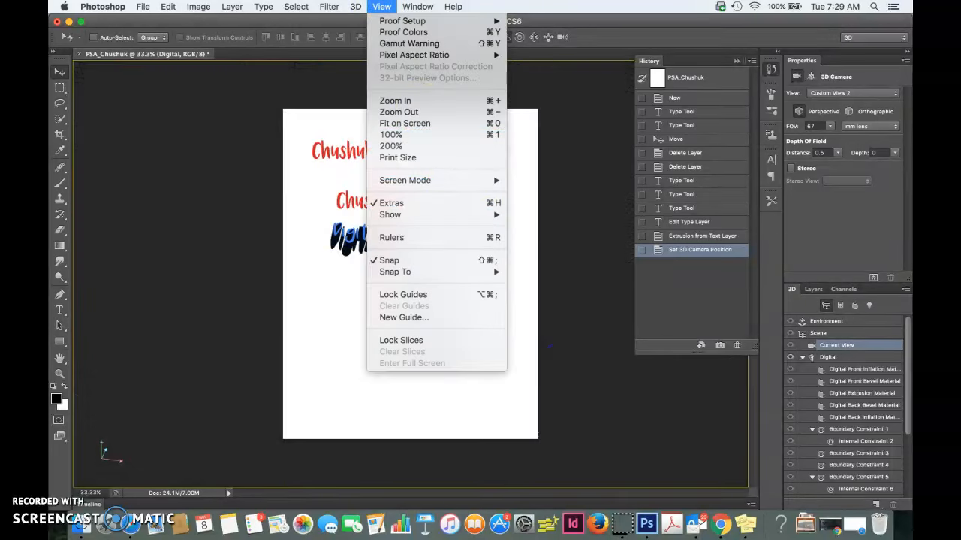
mouse_move(434, 217)
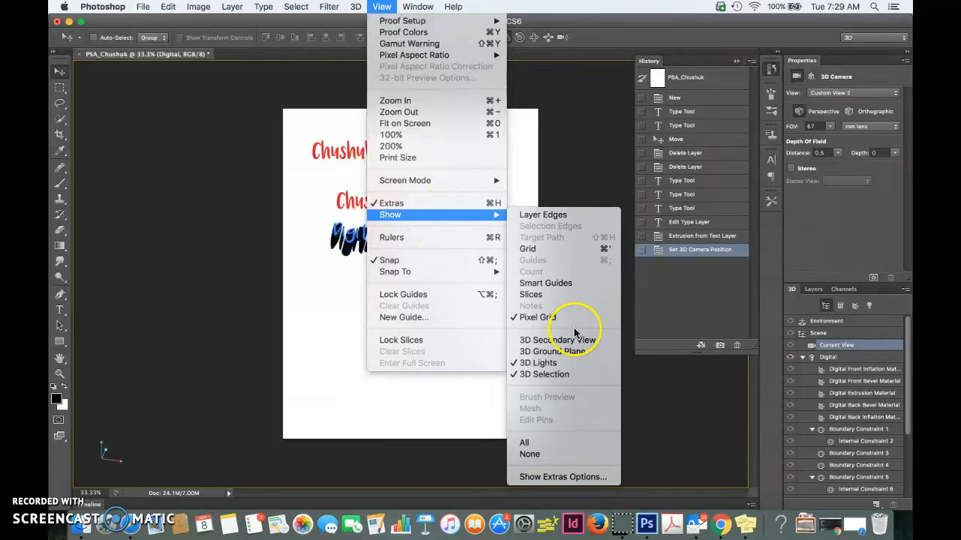
left_click(548, 362)
left_click(381, 6)
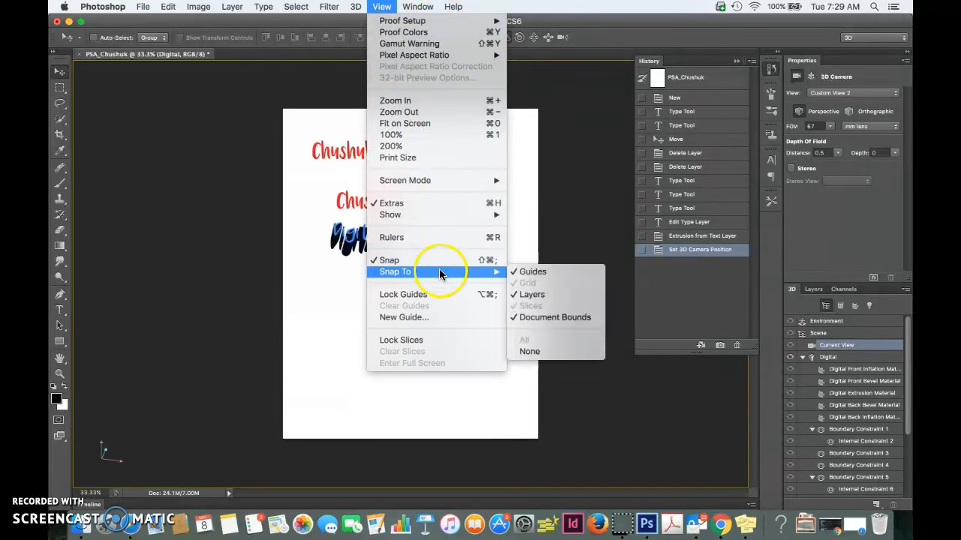
mouse_move(465, 215)
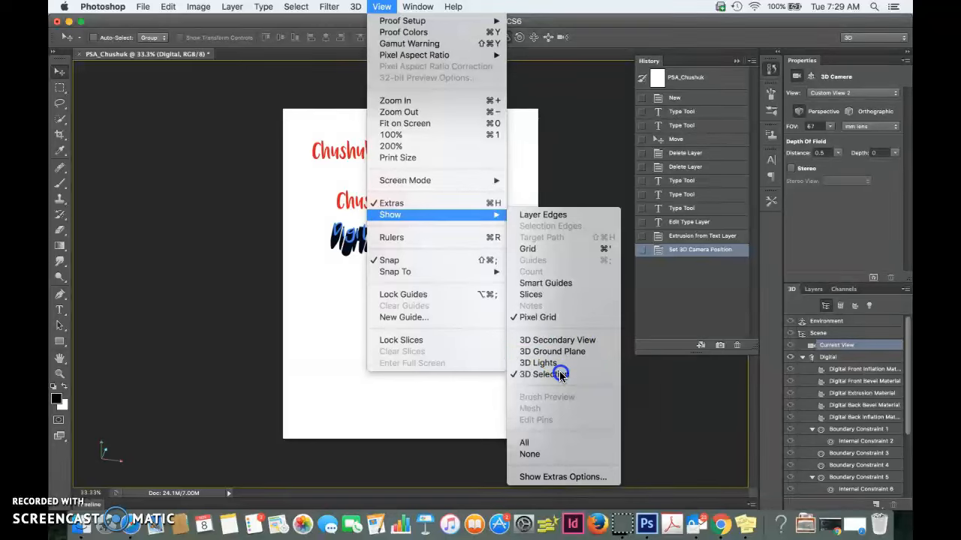
left_click(559, 375)
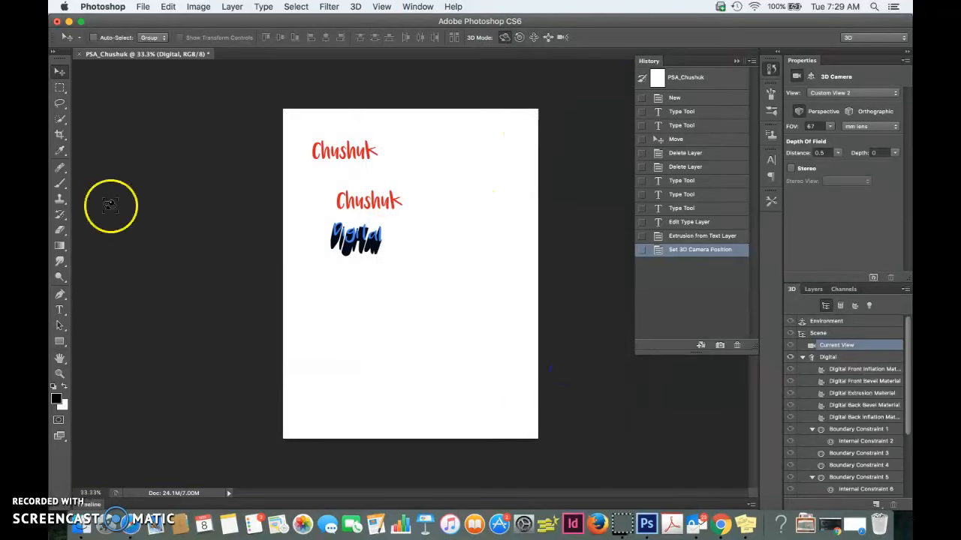
- Return to the layer list and select the text of the upper red name on the page with the Type tool
left_click(59, 309)
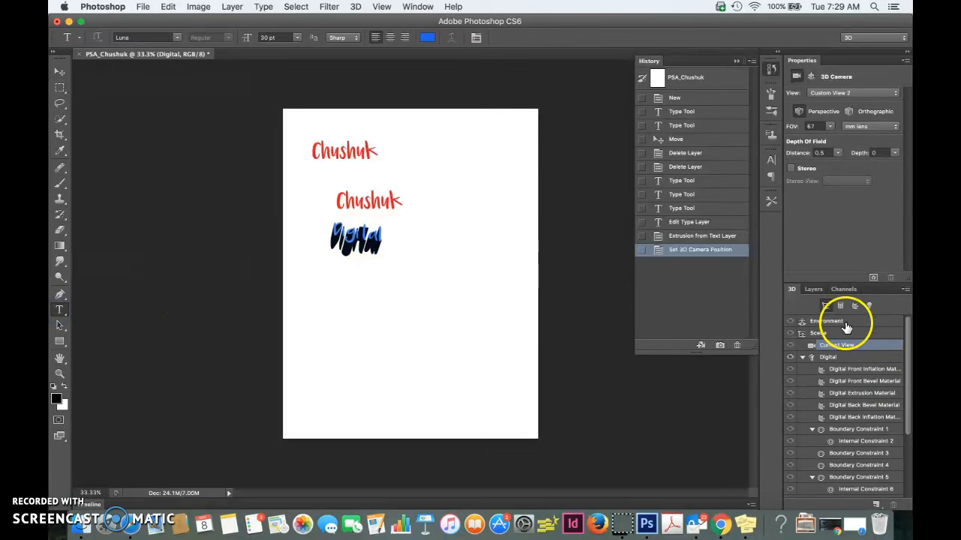
left_click(815, 290)
left_click(841, 360)
left_click(829, 386)
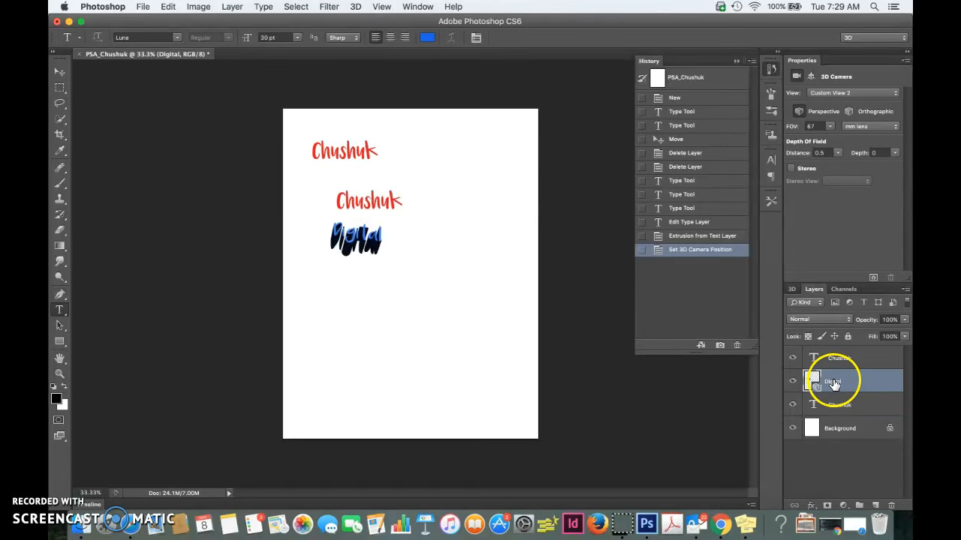
left_click(841, 360)
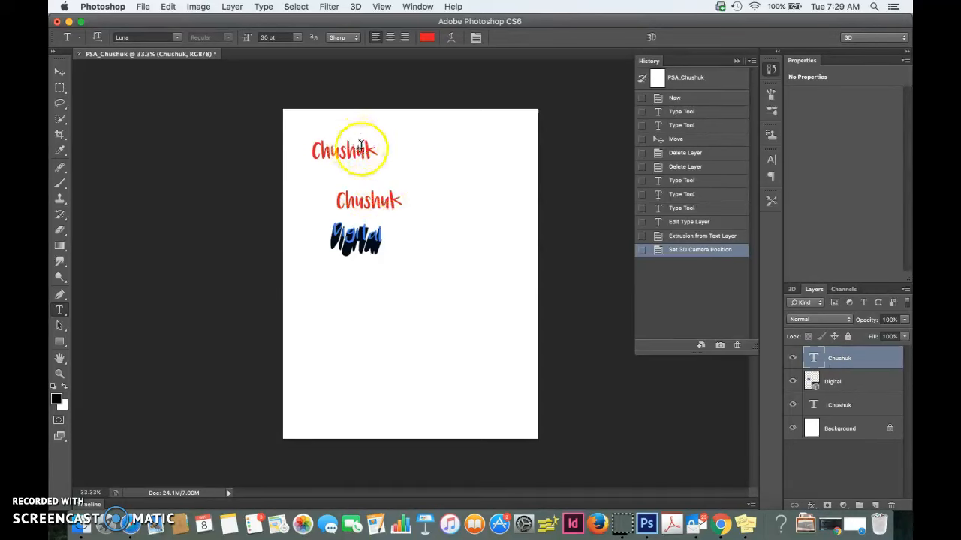
left_click_drag(374, 153, 270, 150)
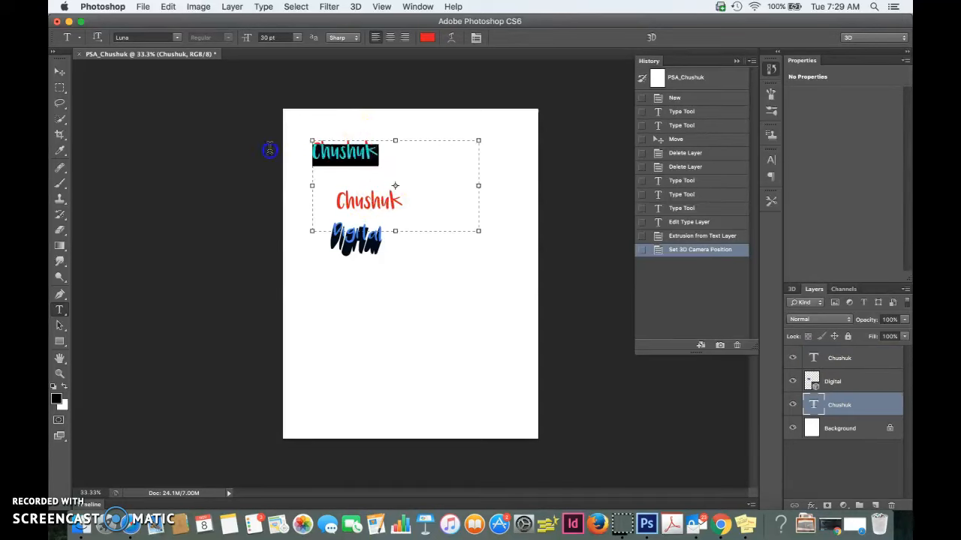
- Try a lower opacity on the upper name's text layer
left_click(904, 321)
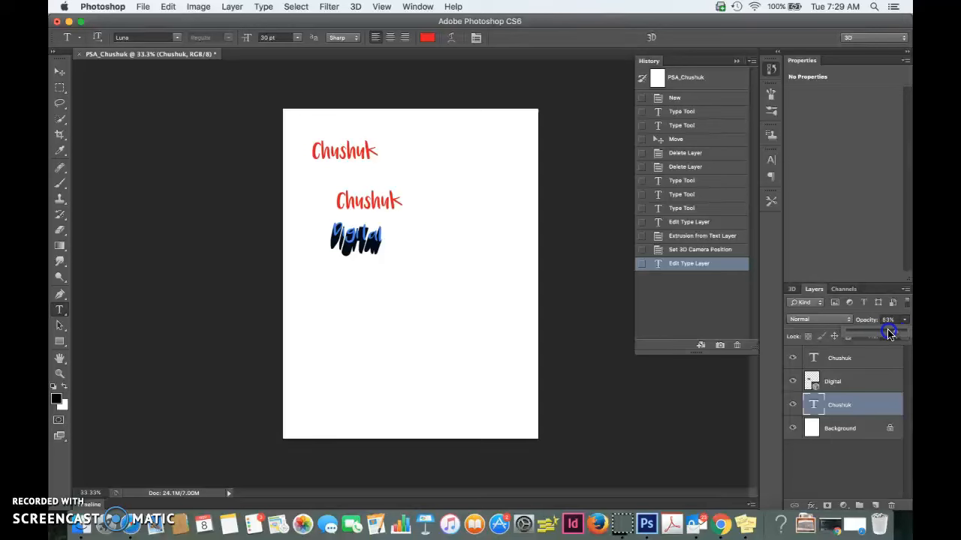
left_click_drag(888, 334, 879, 334)
- Try the Multiply, Normal and Color Dodge blend modes on the upper name's layer
left_click(846, 319)
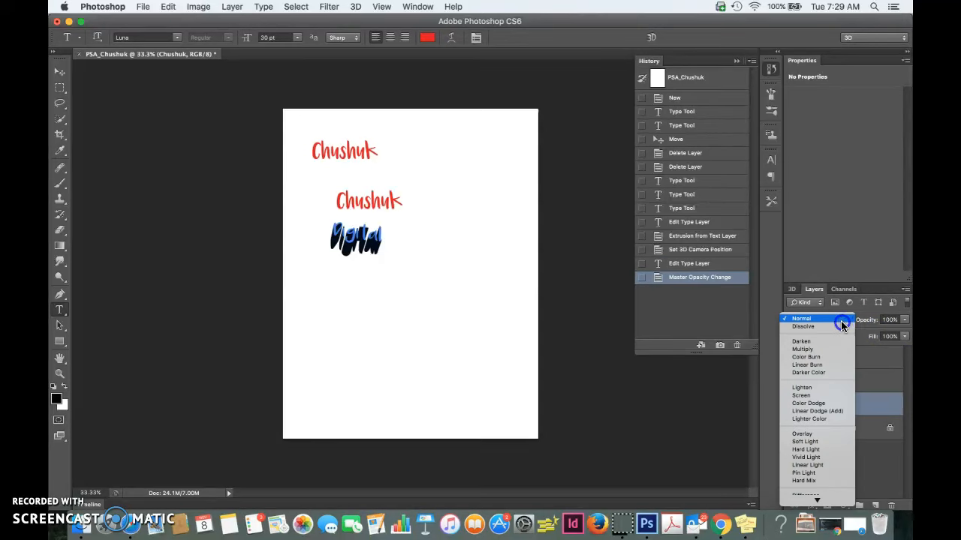
left_click(833, 348)
left_click(829, 318)
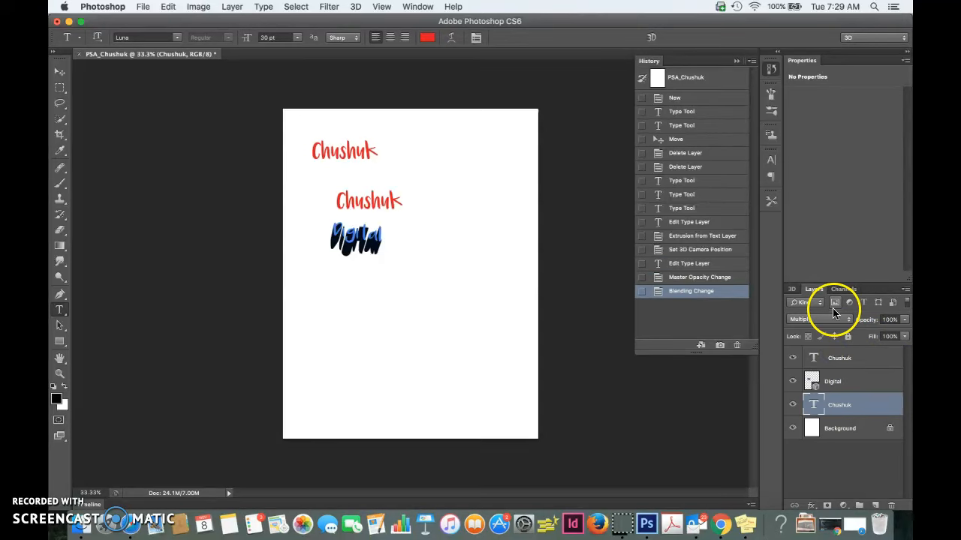
left_click(827, 289)
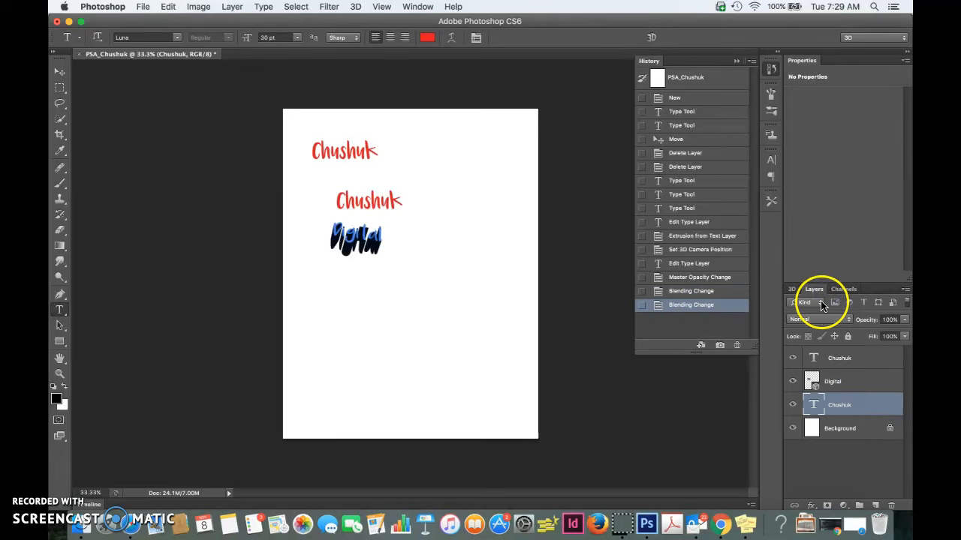
left_click(816, 318)
left_click(821, 404)
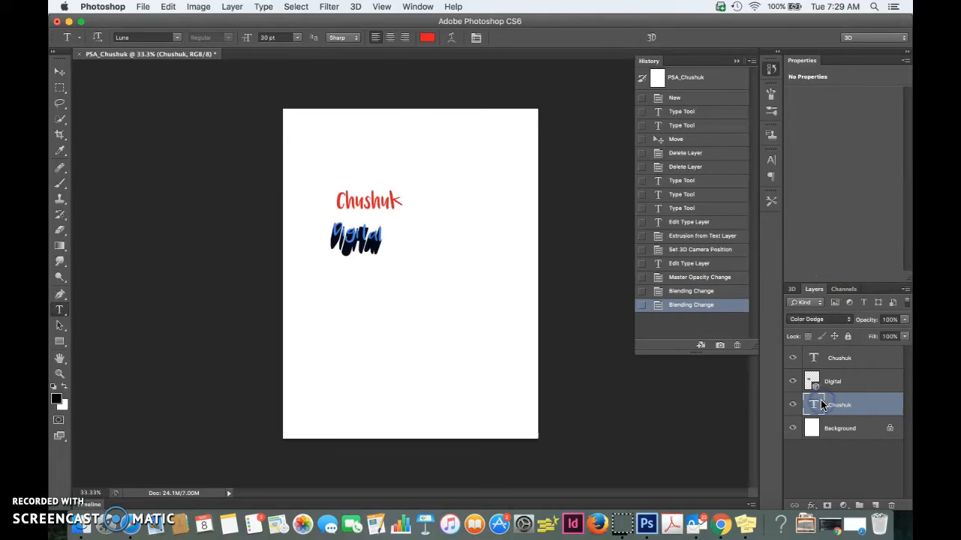
- Try the Color Burn, Darken, Overlay and Saturation blend modes on the upper name's layer
left_click(825, 320)
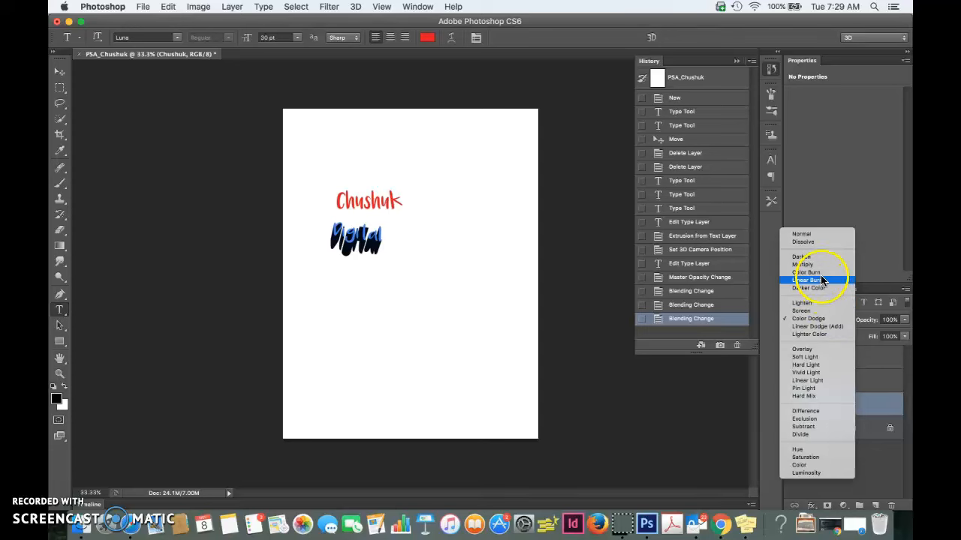
left_click(819, 272)
left_click(820, 318)
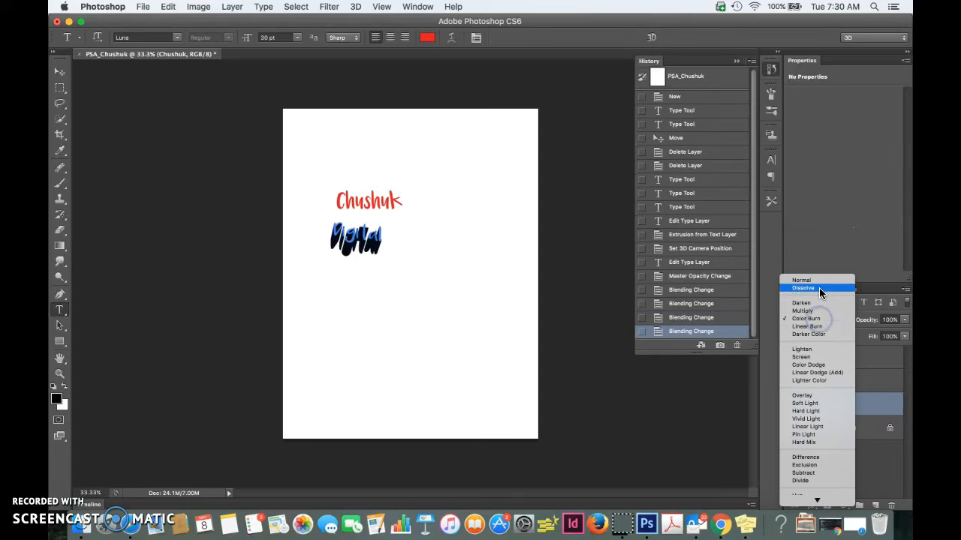
left_click(818, 304)
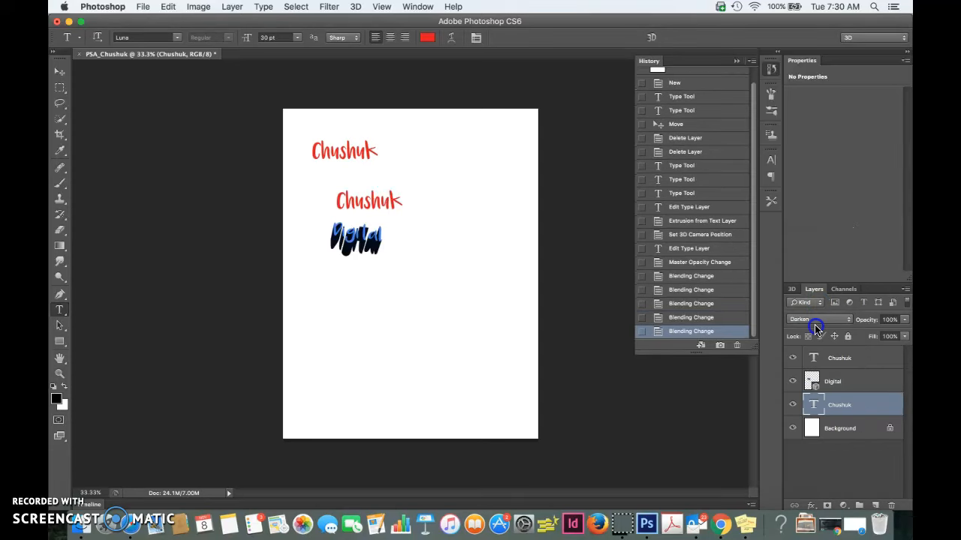
left_click(816, 319)
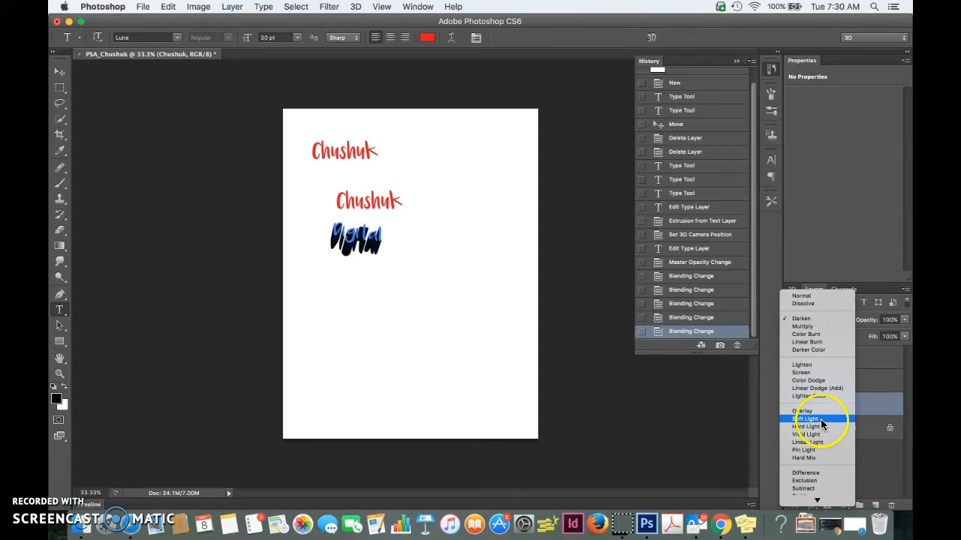
left_click(820, 413)
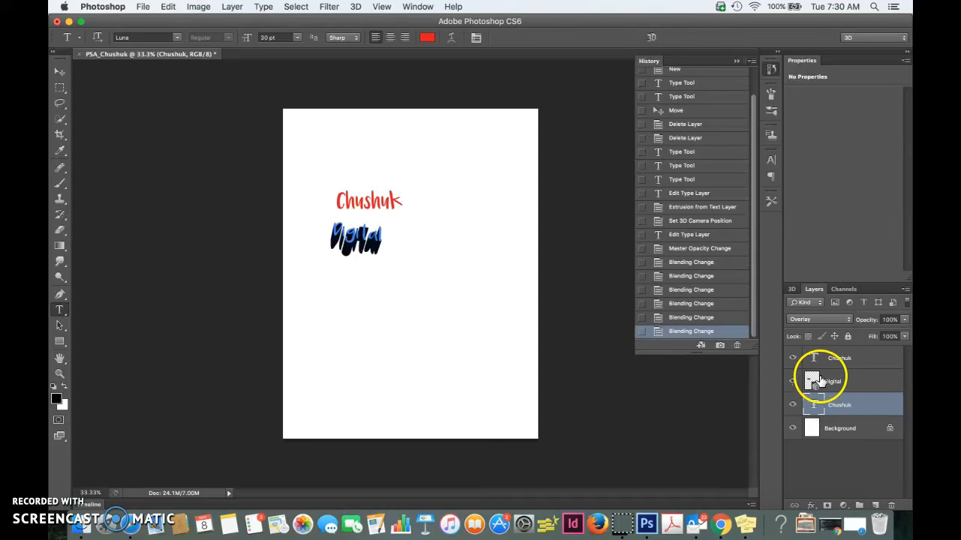
left_click(827, 319)
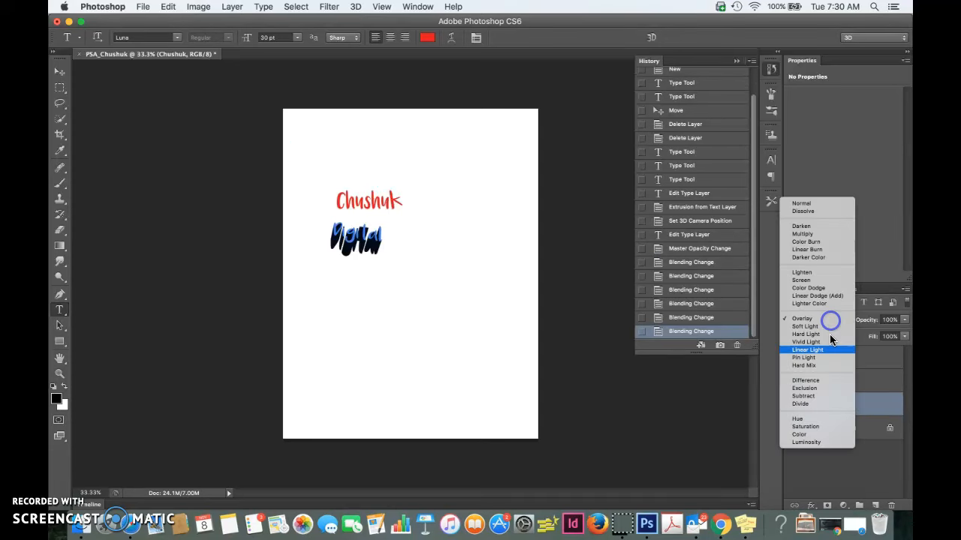
left_click(829, 426)
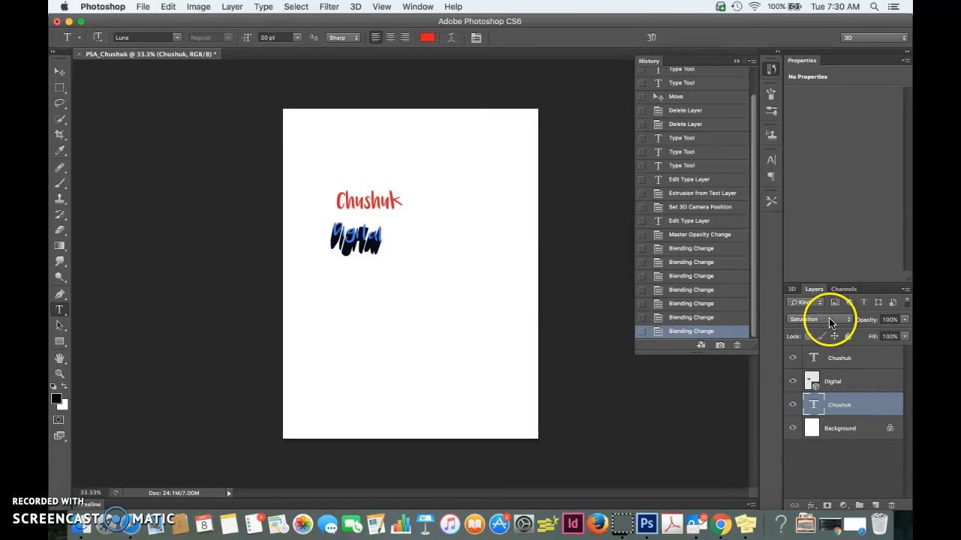
- Set the upper name's layer to the Linear Light blend mode
left_click(829, 322)
left_click(830, 239)
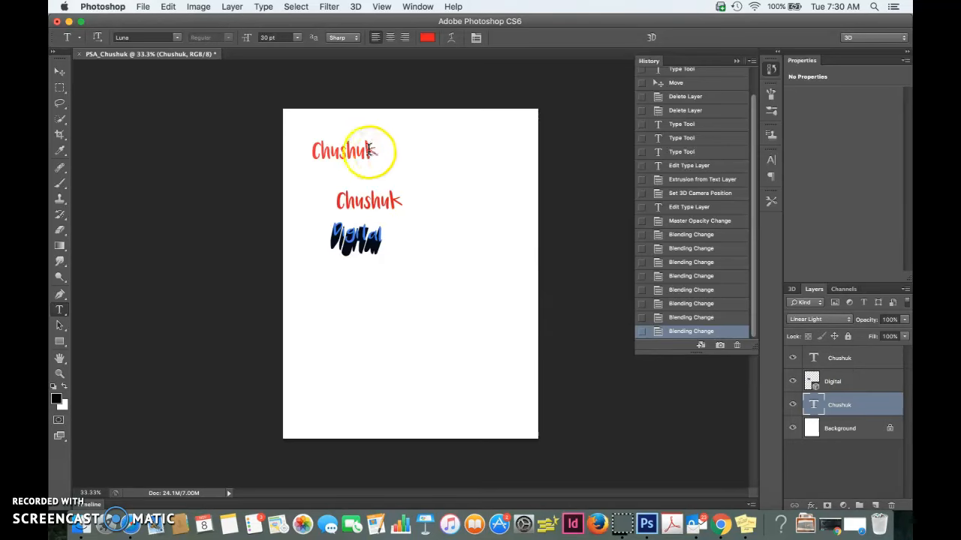
- Try a 29 px black outside stroke and an inner shadow as layer styles on the upper name
left_click(810, 506)
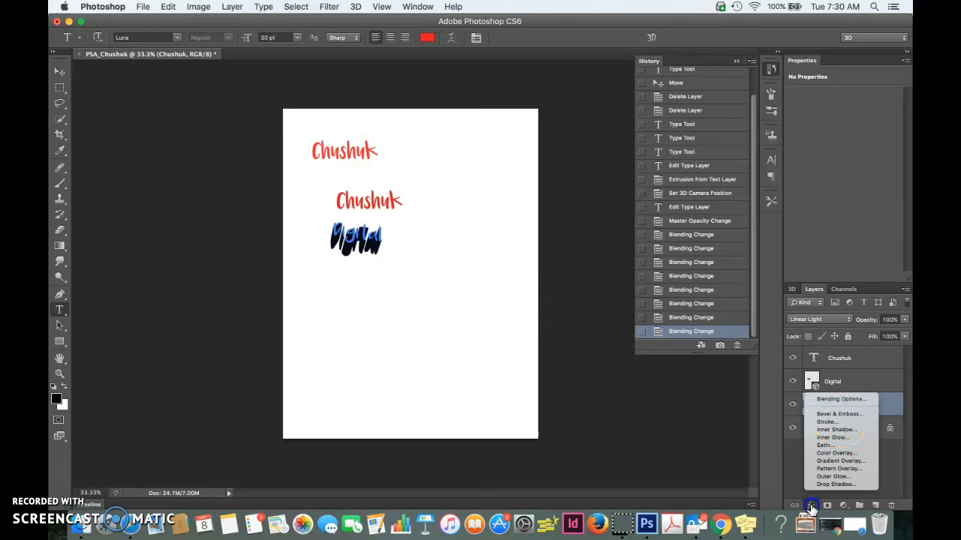
double_click(839, 409)
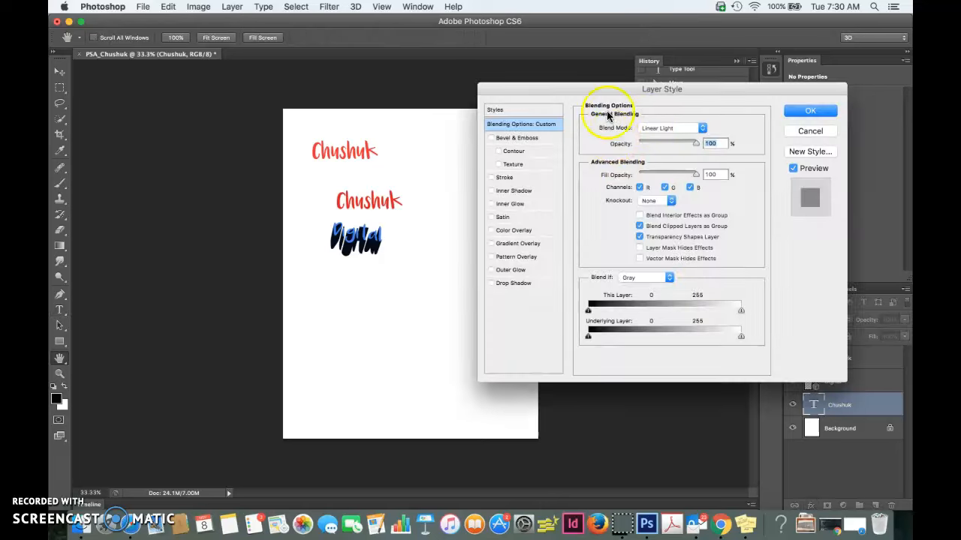
left_click(524, 180)
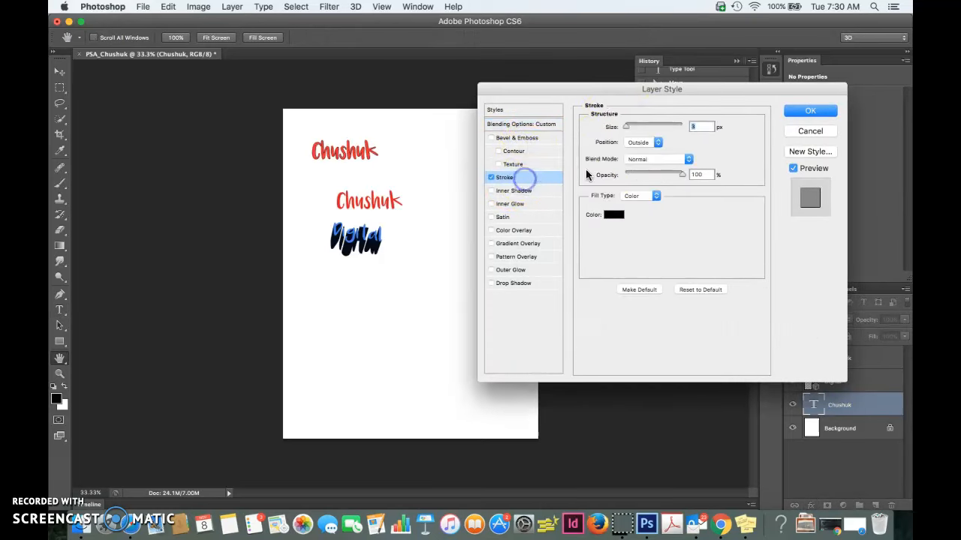
mouse_move(630, 126)
left_mouse_down()
mouse_move(654, 129)
mouse_move(637, 129)
left_mouse_up()
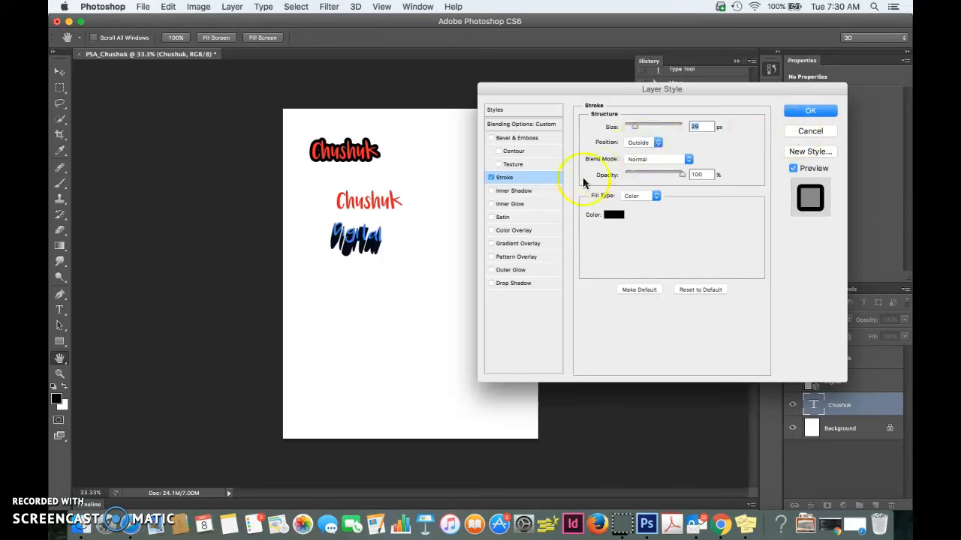
left_click(538, 192)
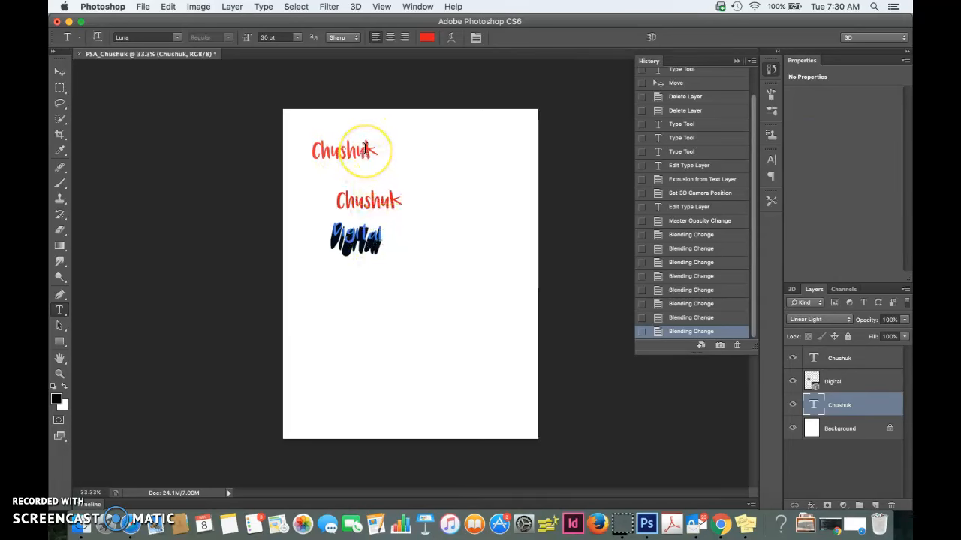
left_click(177, 37)
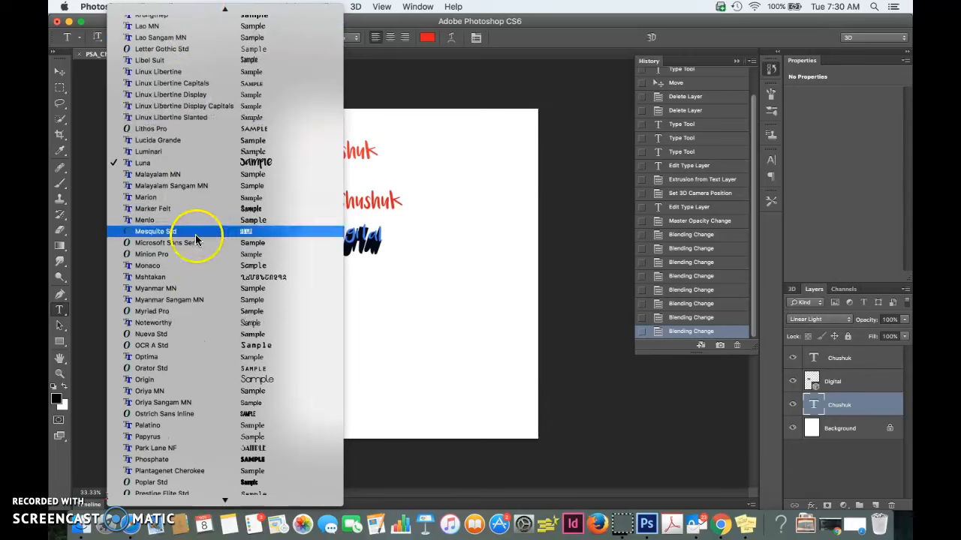
left_click(454, 96)
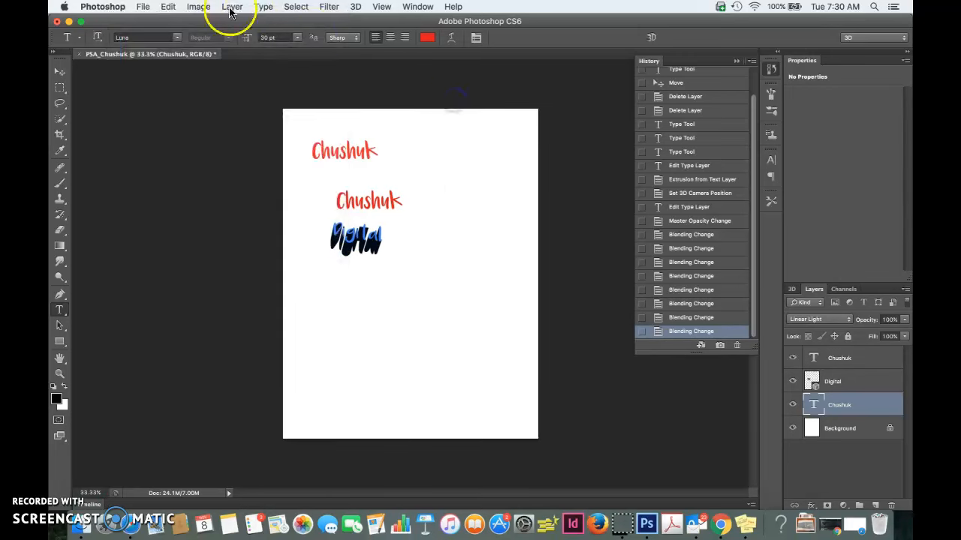
left_click(293, 36)
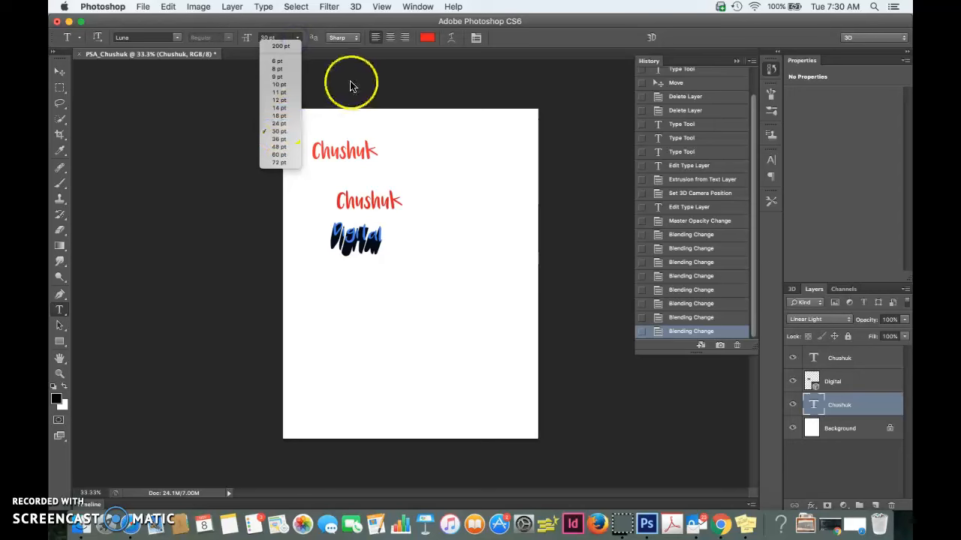
- Set the upper name's text size to 38 pt and commit the edit
left_click(342, 208)
left_click_drag(367, 156, 233, 147)
left_click_drag(373, 157, 222, 141)
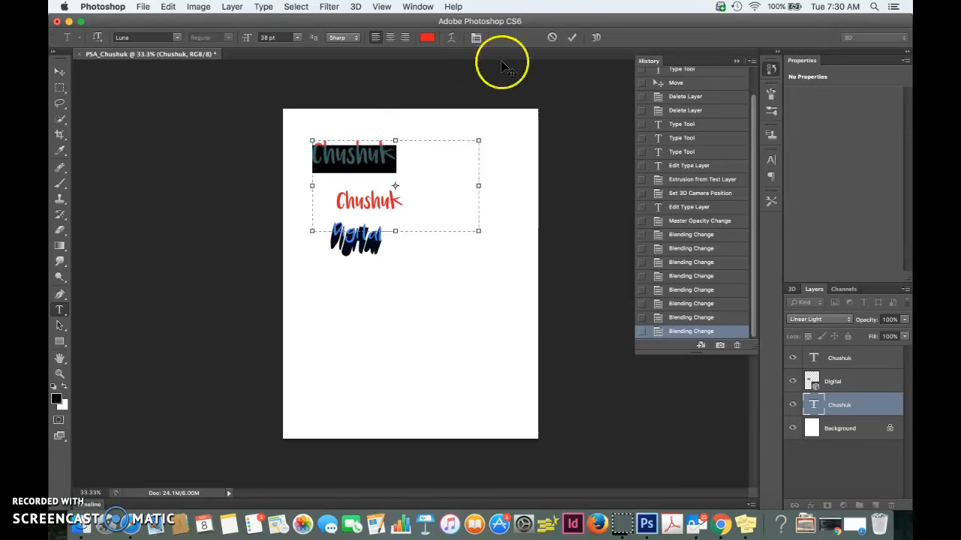
left_click(576, 42)
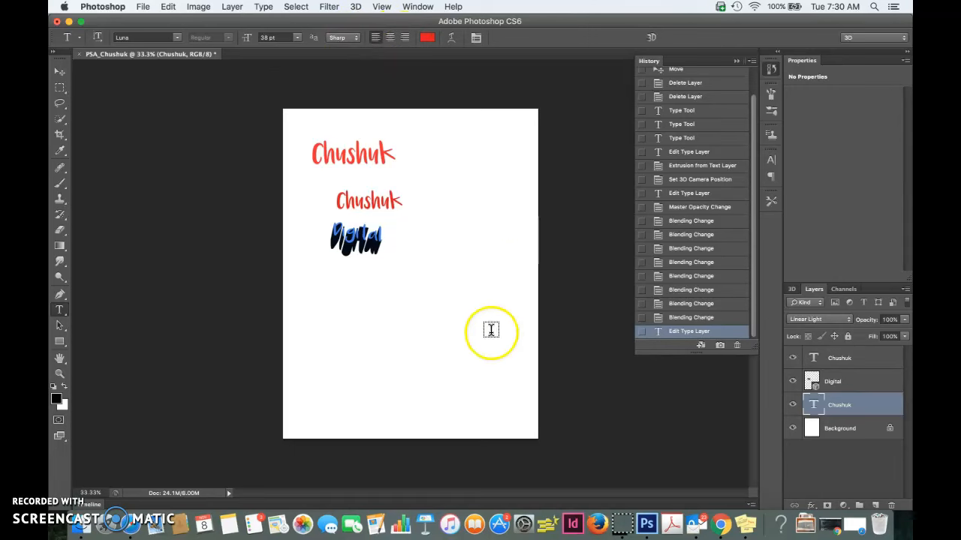
- Switch to Firefox and open the font site dafont.com
left_click(597, 525)
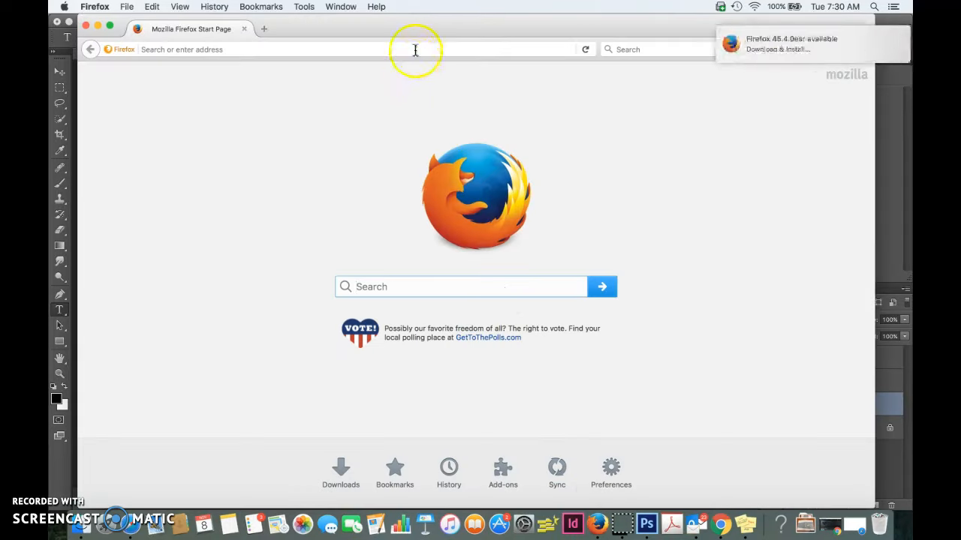
left_click(414, 48)
type("dafon")
key("BackSpace")
type("on")
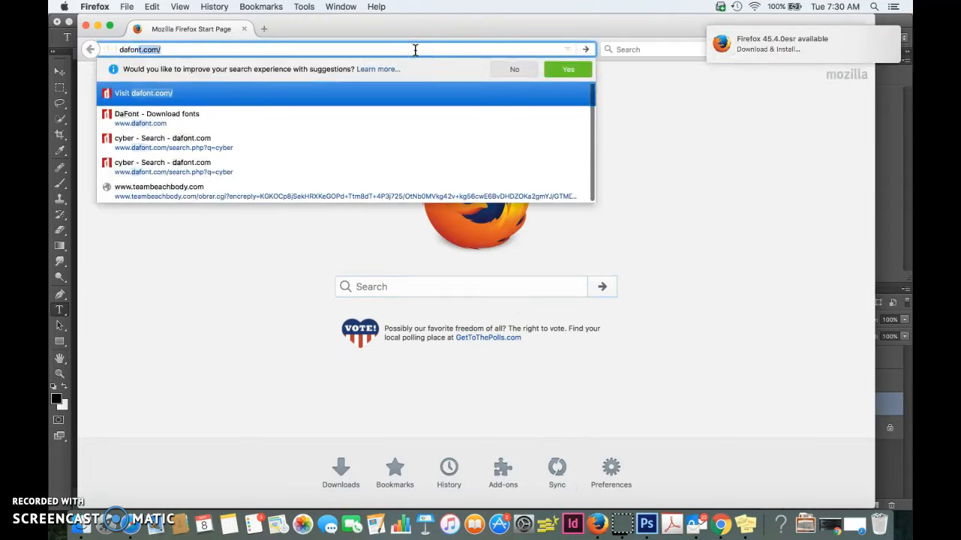
key("Return")
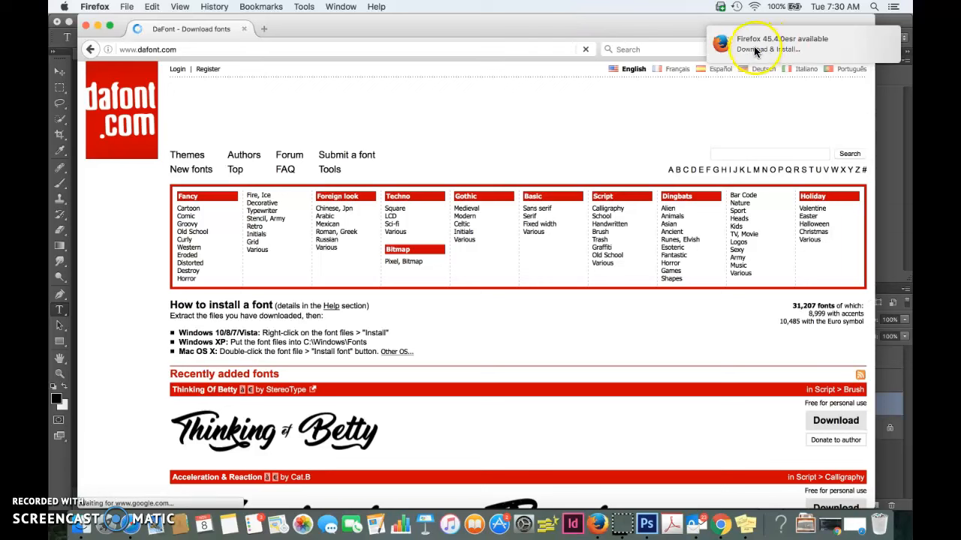
- Open the Cartoon fonts category and limit it to Public domain / GPL / OFL and 100% Free fonts
left_click(198, 209)
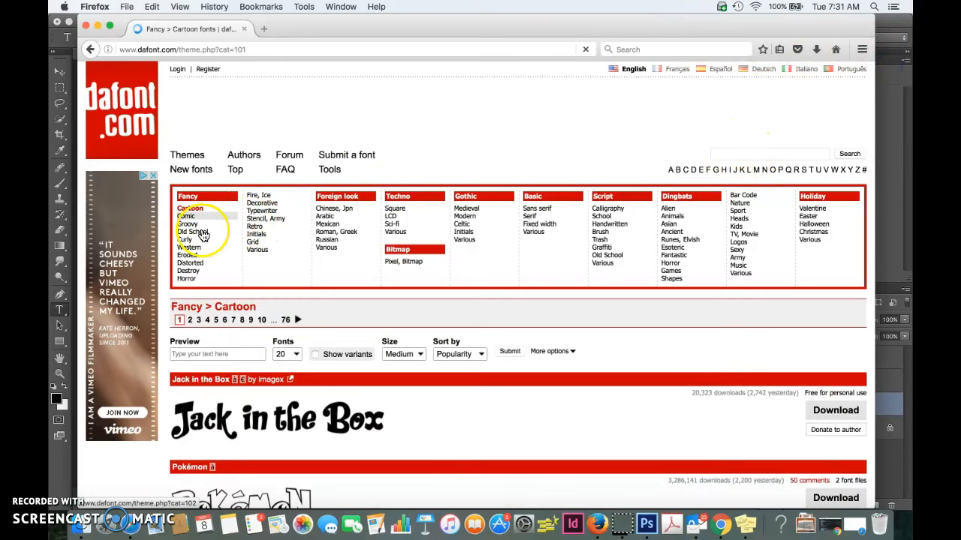
left_click(555, 352)
left_click(202, 370)
left_click(297, 371)
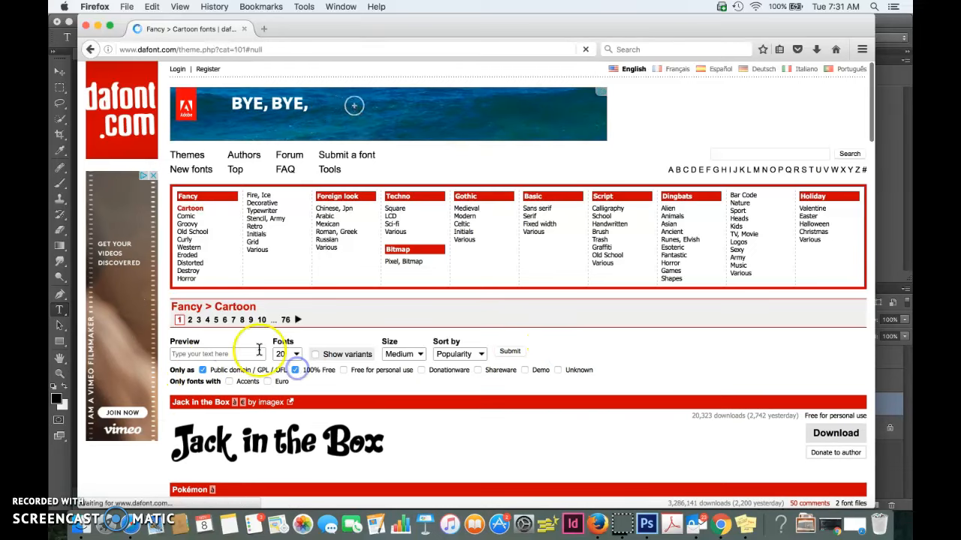
- Preview the filtered fonts with the sample text "Digital Imaging" and look through the results
left_click(244, 355)
type("Digit")
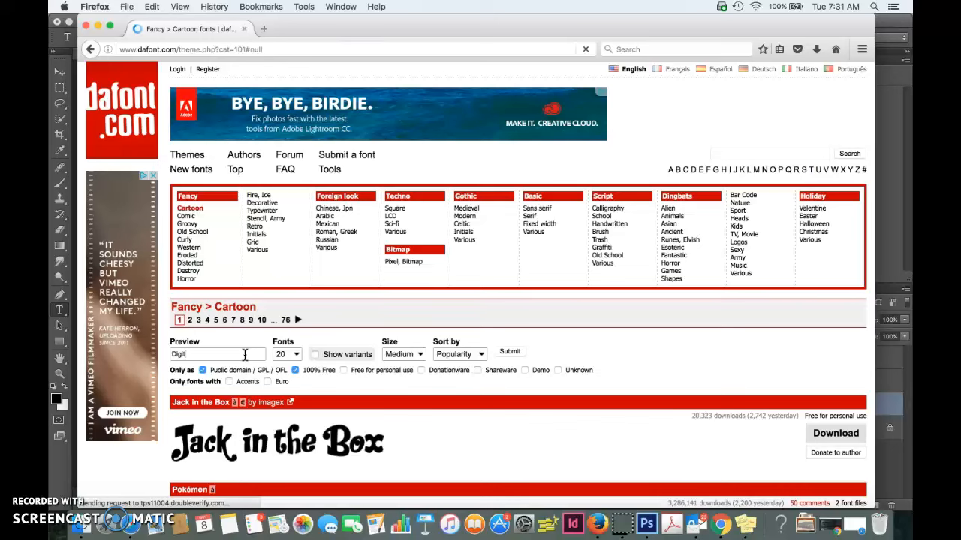
type("al Imaging")
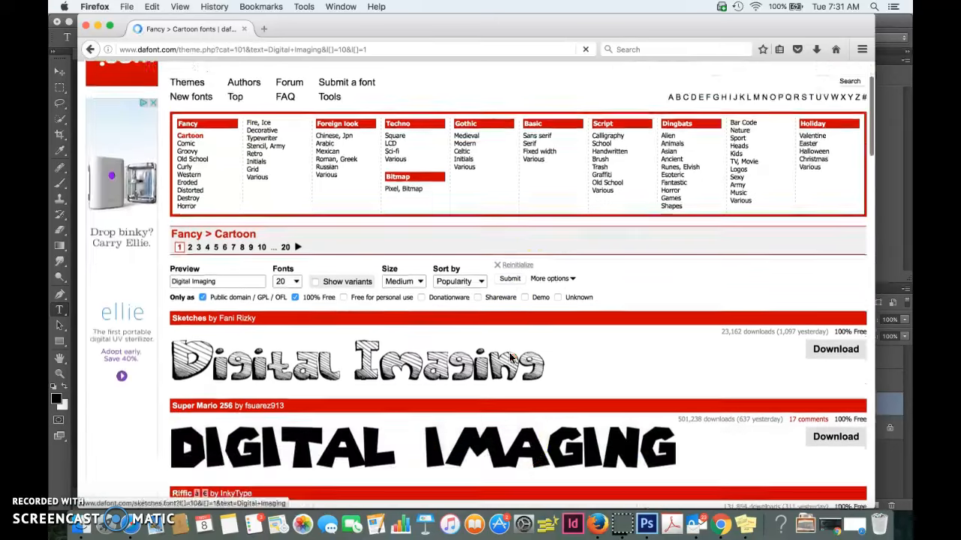
scroll(168, 260, "down", 3)
scroll(345, 300, "up", 3)
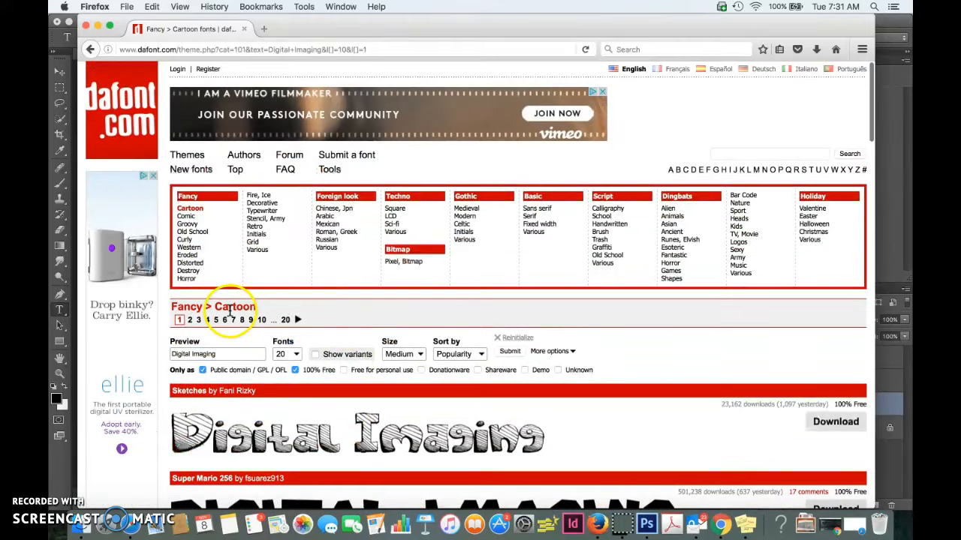
- Browse the Calligraphy script fonts and download Freebooter Script, saving freebooter_script.zip
left_click(622, 215)
scroll(525, 328, "down", 4)
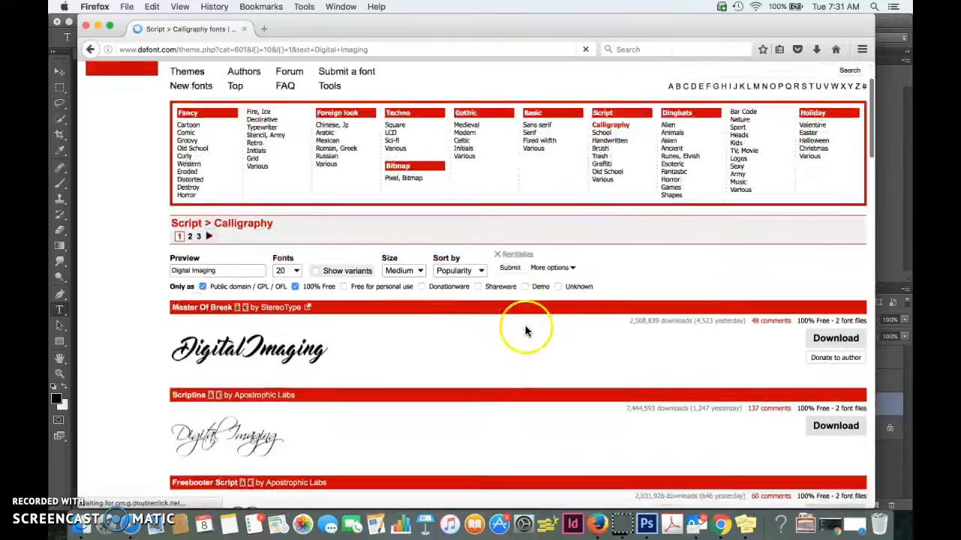
scroll(513, 343, "down", 3)
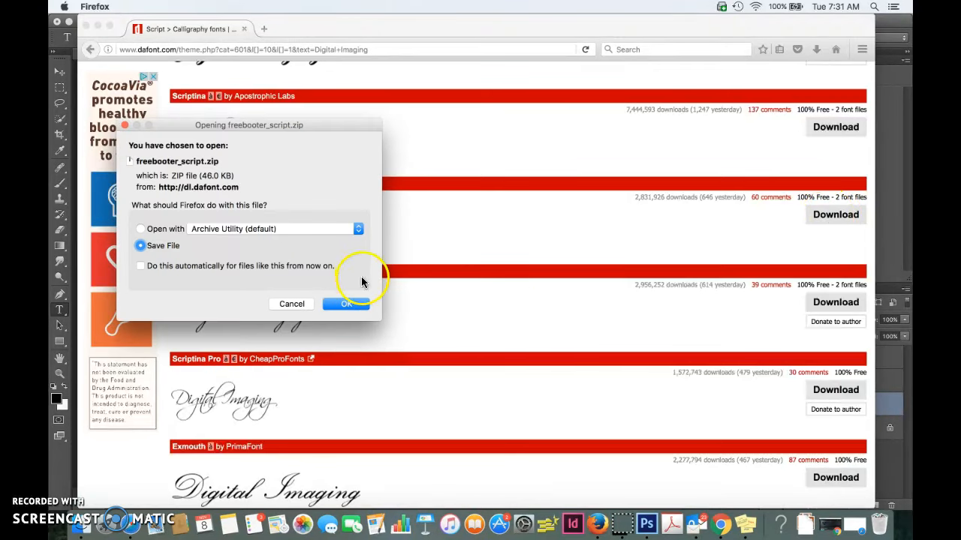
left_click(347, 304)
- Open the Downloads folder, extract freebooter_script.zip, and show the contents of the freebooter_script folder
left_click(805, 524)
left_click(808, 487)
left_click(587, 197)
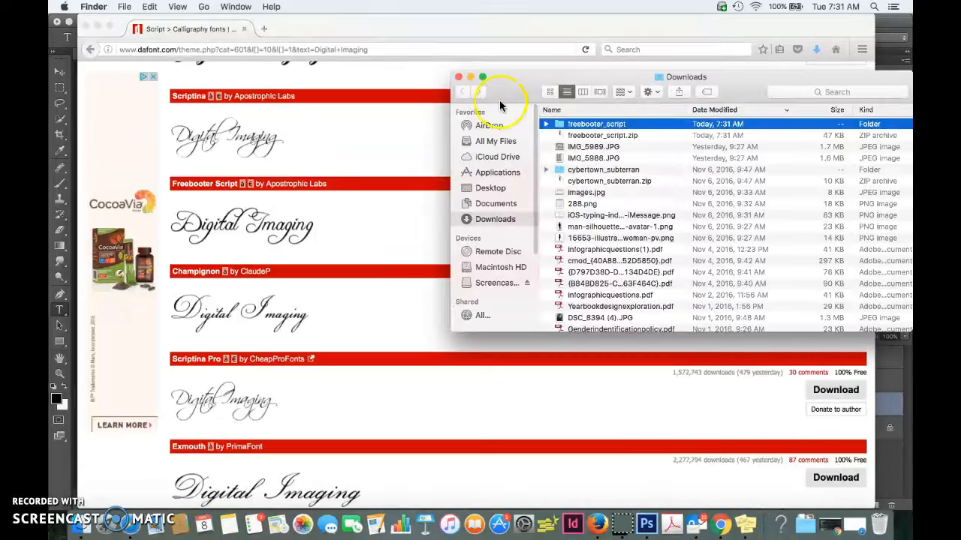
double_click(591, 128)
left_click_drag(759, 75, 635, 75)
- Preview both font files, FREEBSC_.ttf and FREEBSCA.ttf, in Font Book and close the previews without installing them
left_click(473, 122)
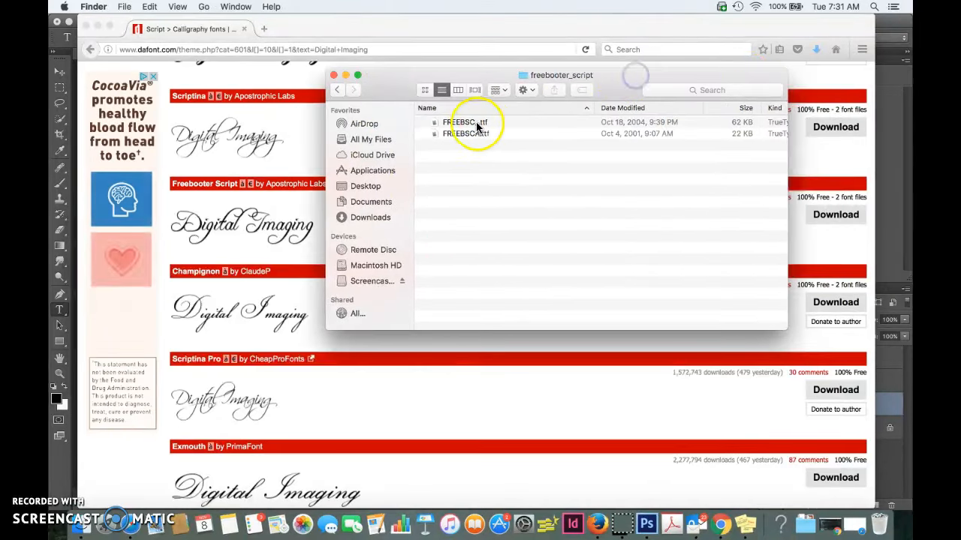
left_click(481, 134)
left_click(480, 124)
left_click(478, 135, "shift")
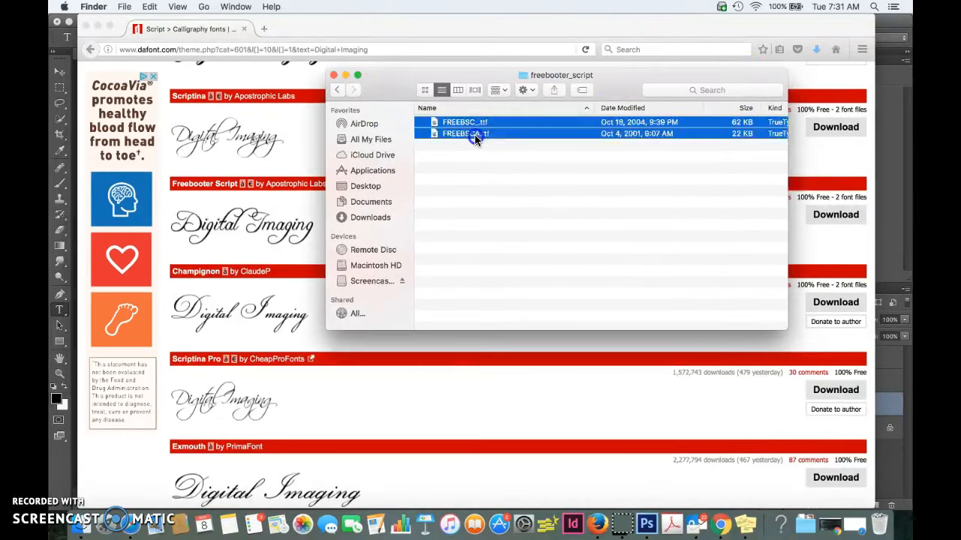
double_click(476, 136)
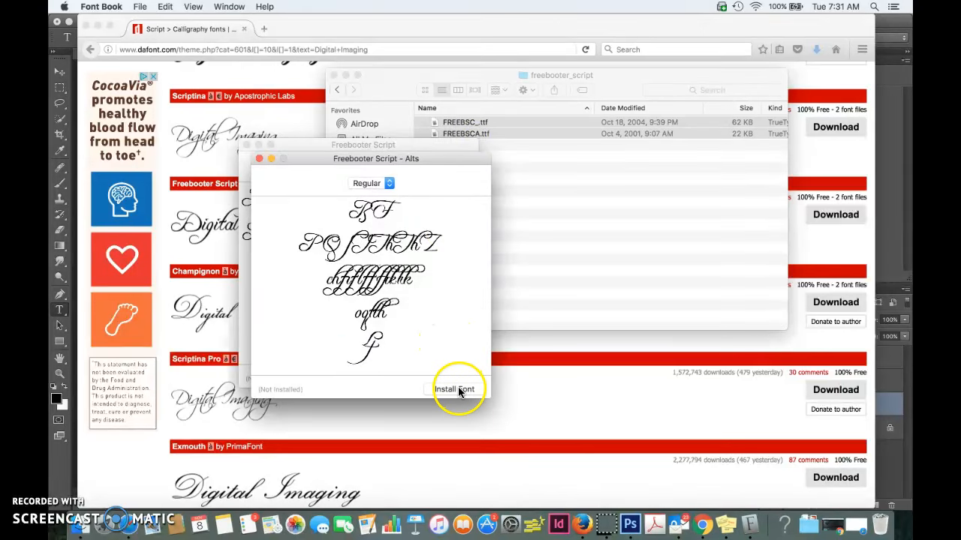
left_click(259, 159)
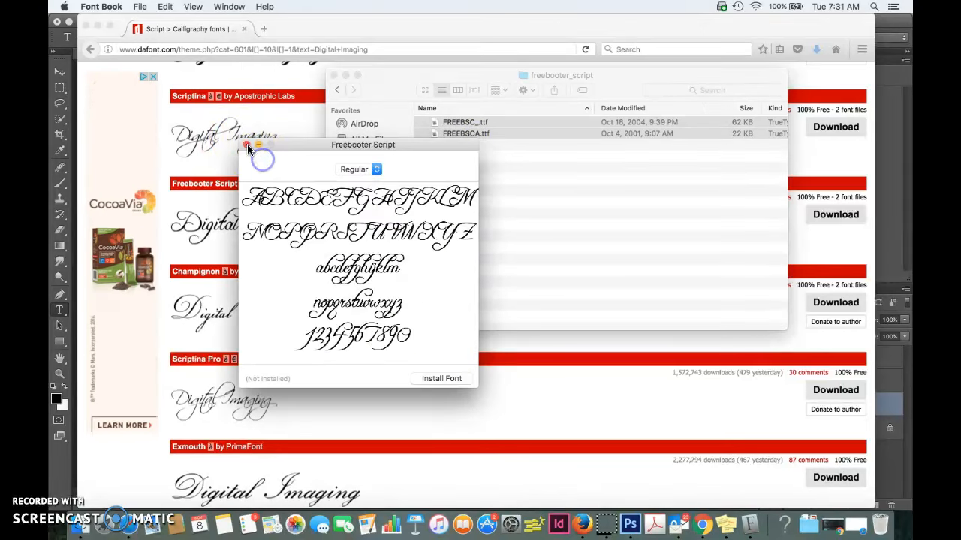
left_click(246, 145)
- Close the font folder, switch back to Photoshop, and start a new text line below the 3D word
left_click(330, 73)
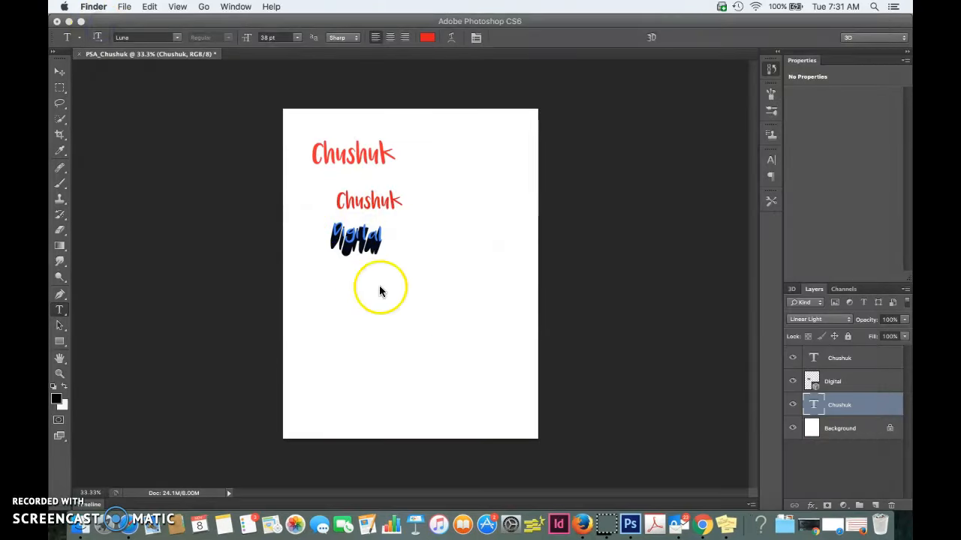
left_click(329, 317)
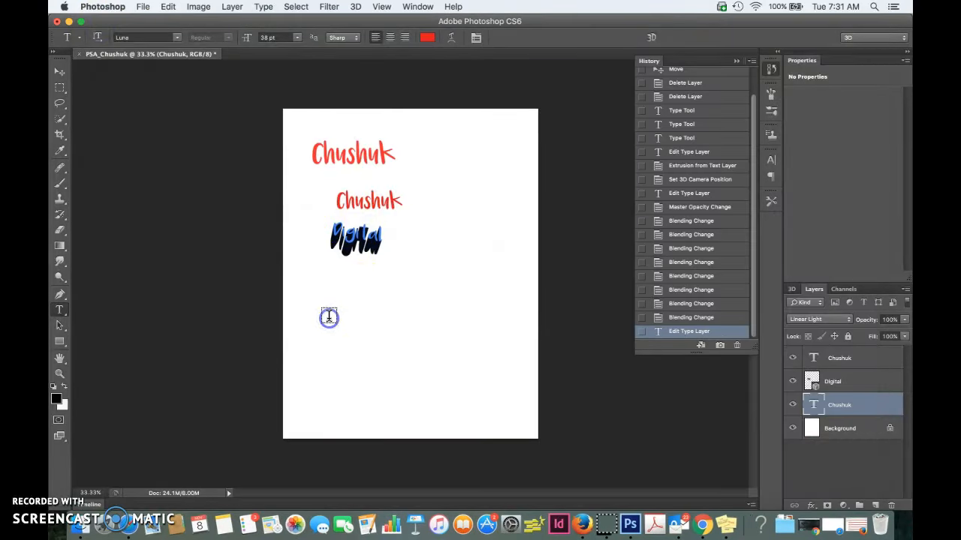